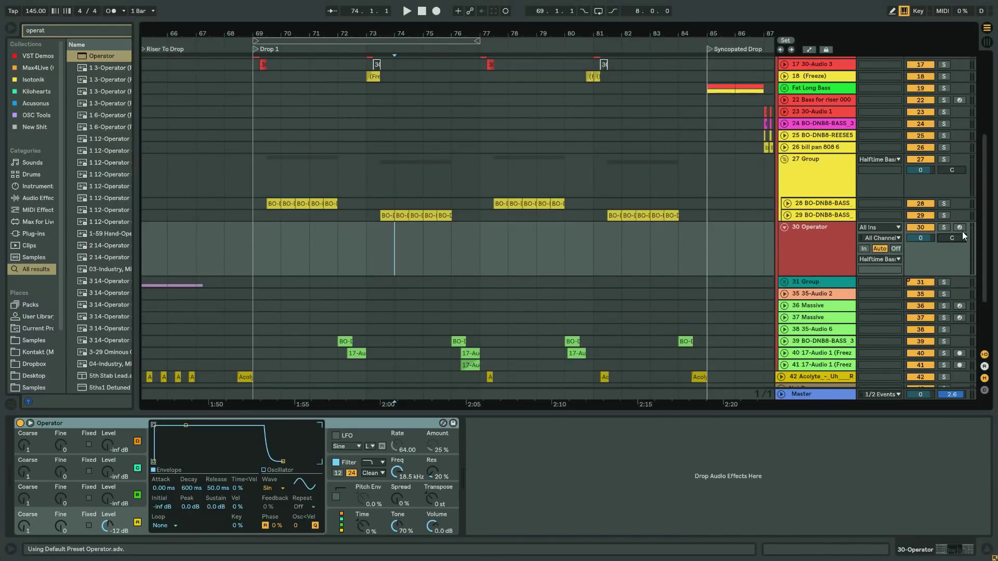
# Set the waveform of the Operator's oscillator to Saw D.
pyautogui.click(275, 487)
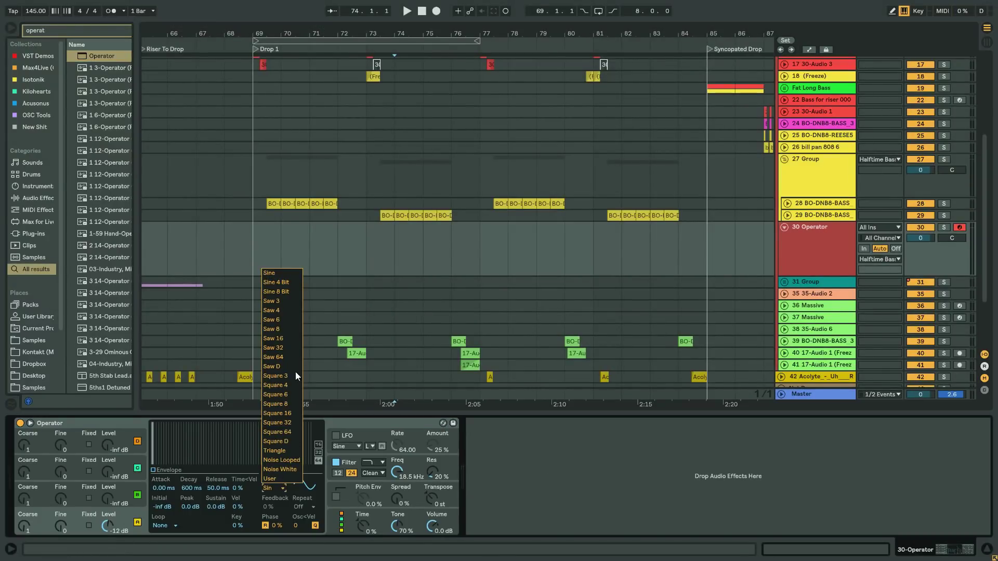
pyautogui.click(294, 370)
pyautogui.click(309, 257)
pyautogui.click(280, 270)
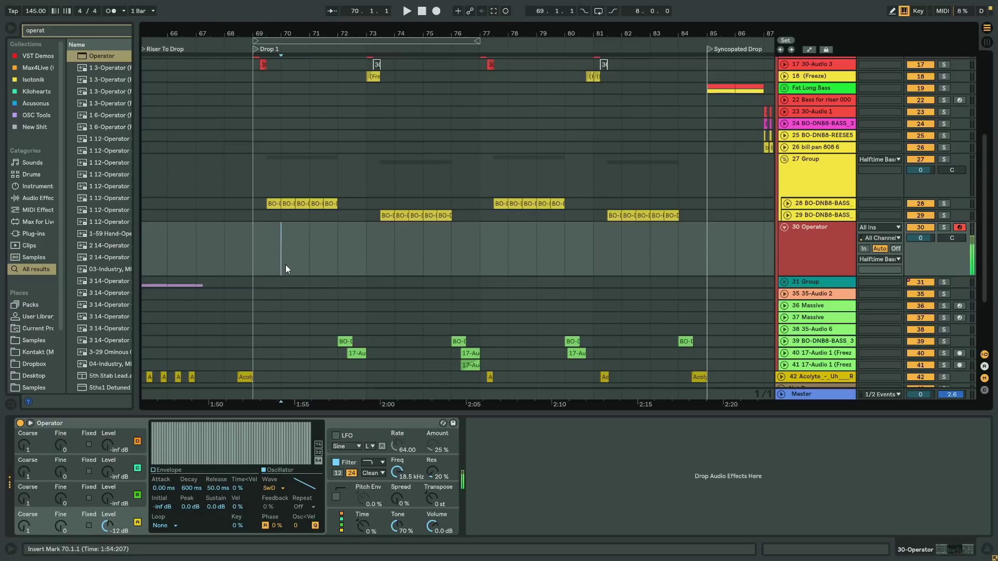
# Add a Reverb after the Operator instrument and set its decay time to 1.60 s.
pyautogui.hotkey('ctrl', 'f')
pyautogui.write('rev')
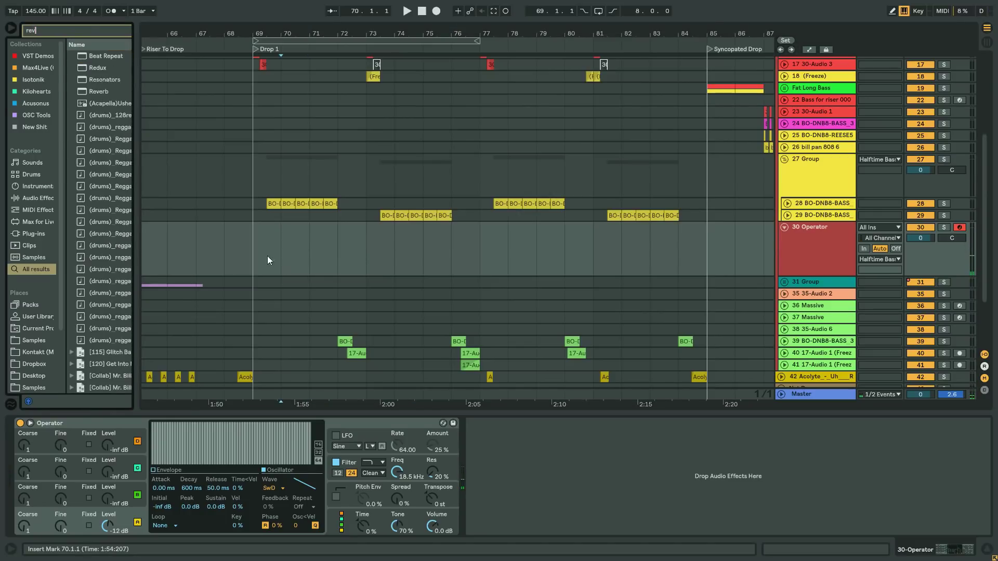
pyautogui.moveTo(87, 56); pyautogui.dragTo(553, 471)
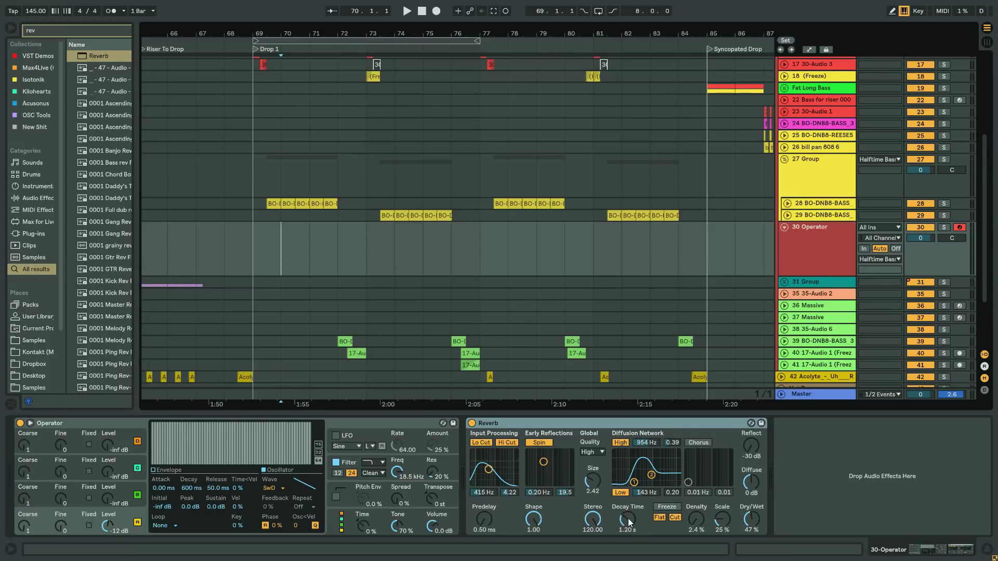
pyautogui.moveTo(629, 522); pyautogui.dragTo(630, 519)
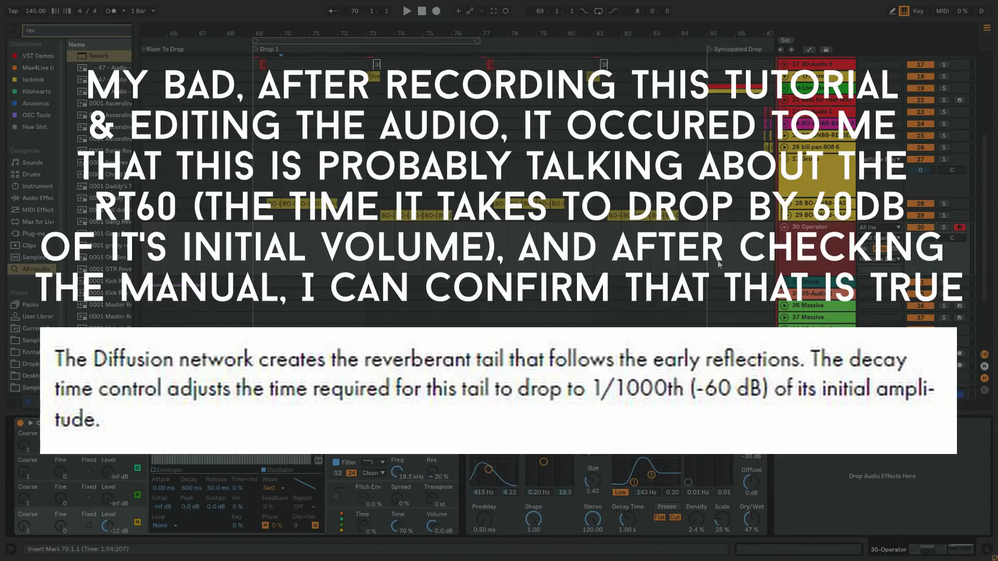
# Add a Utility effect after the Reverb on the Operator track.
pyautogui.moveTo(718, 263); pyautogui.dragTo(733, 260)
pyautogui.click(814, 242)
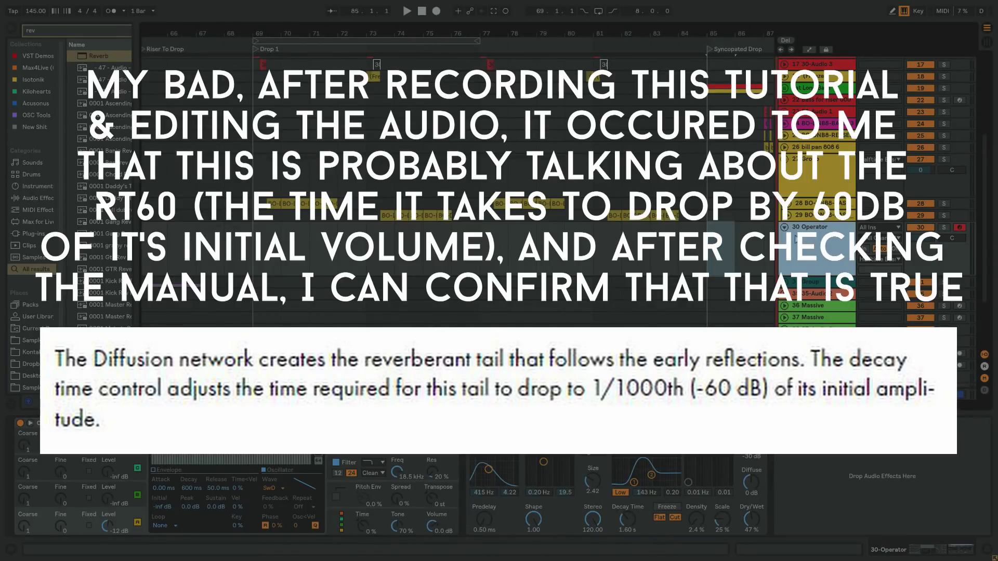
pyautogui.hotkey('ctrl', 'f')
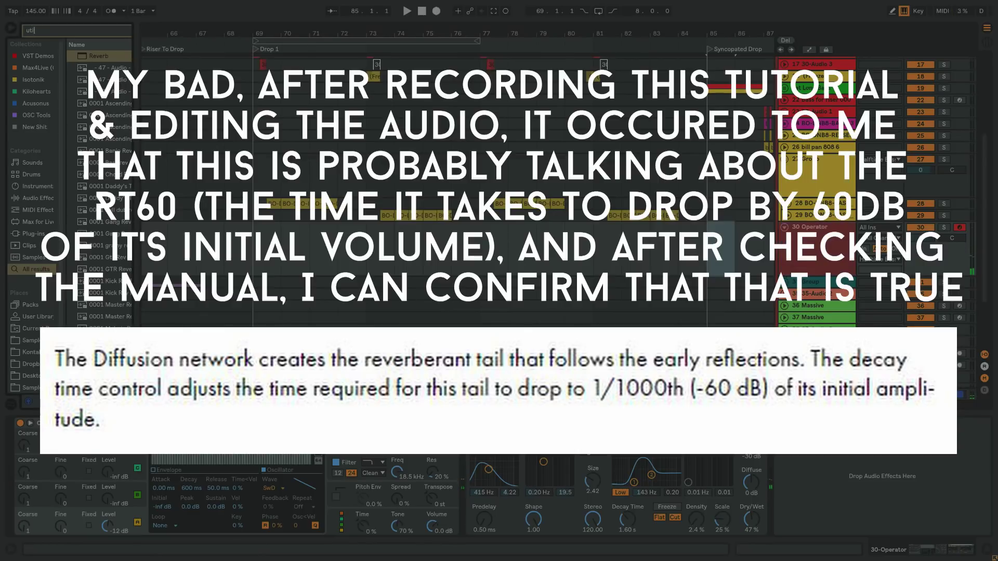
pyautogui.write('uti')
pyautogui.click(86, 57)
pyautogui.moveTo(86, 57); pyautogui.dragTo(782, 473)
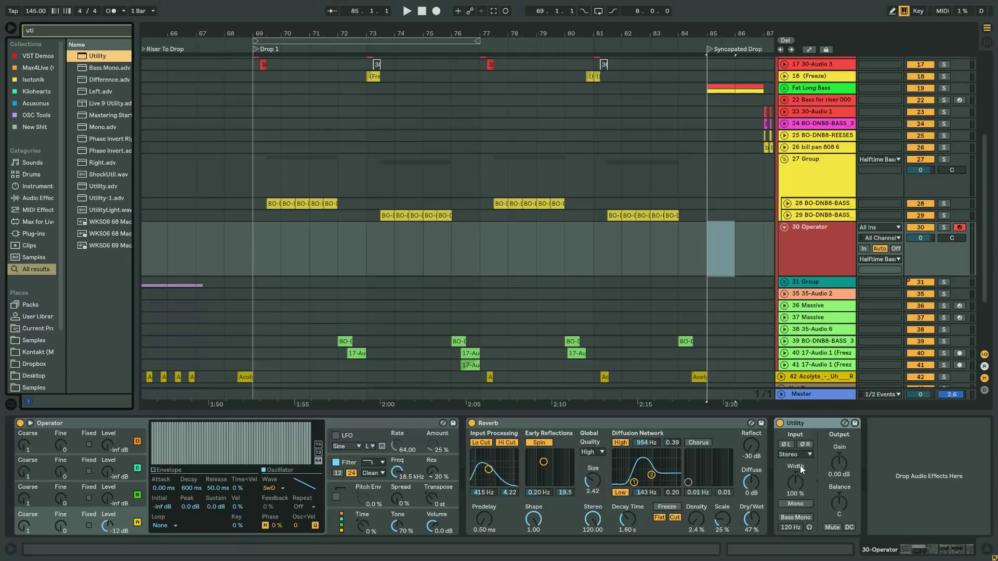
# Set the Utility's gain to 35.0 dB and duplicate it until there are five Utility devices in the chain.
pyautogui.click(841, 463)
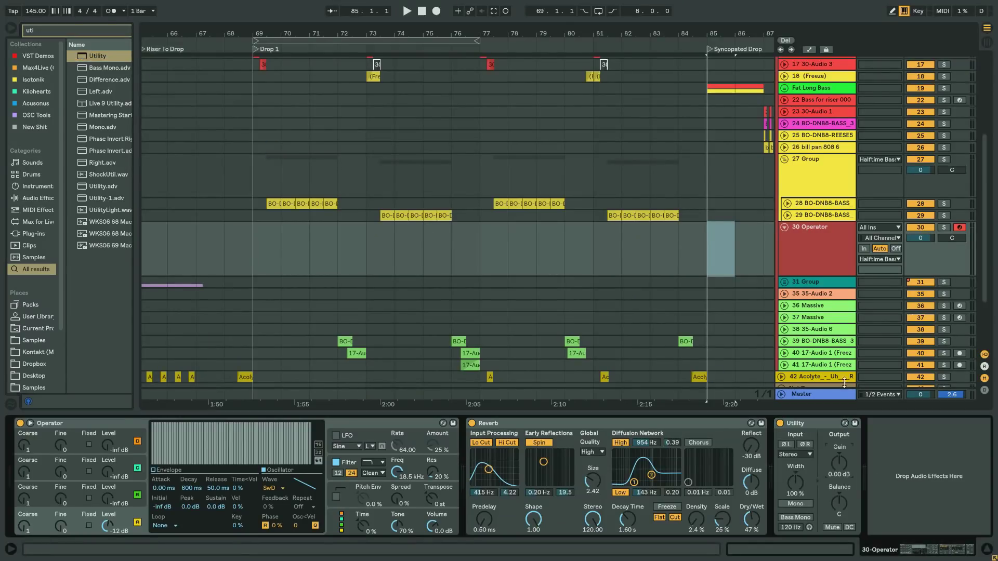
pyautogui.moveTo(841, 463); pyautogui.dragTo(841, 442)
pyautogui.click(816, 420)
pyautogui.hotkey('ctrl', 'd')
pyautogui.hotkey('ctrl', 'd')
pyautogui.hotkey('ctrl', 'd')
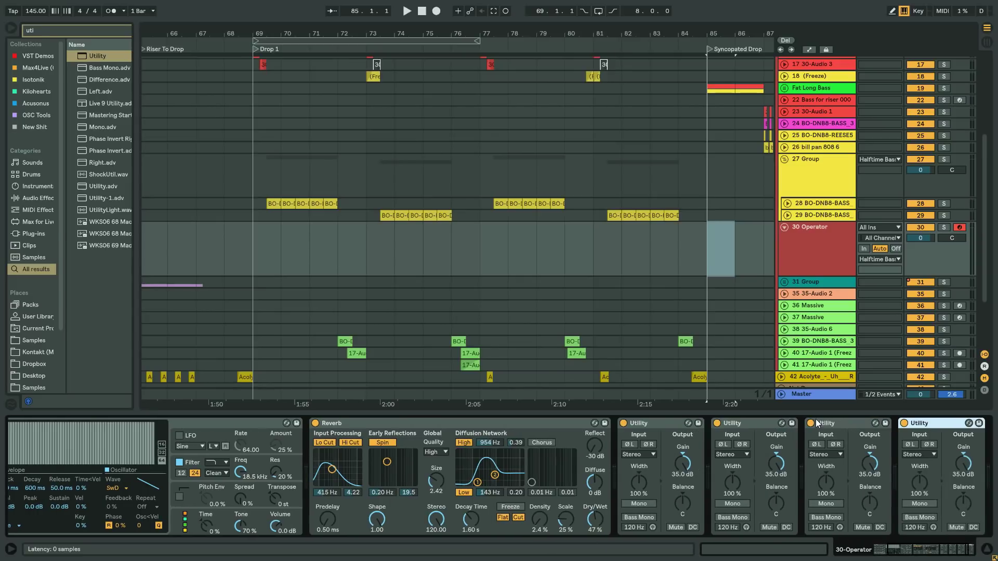
pyautogui.hotkey('ctrl', 'd')
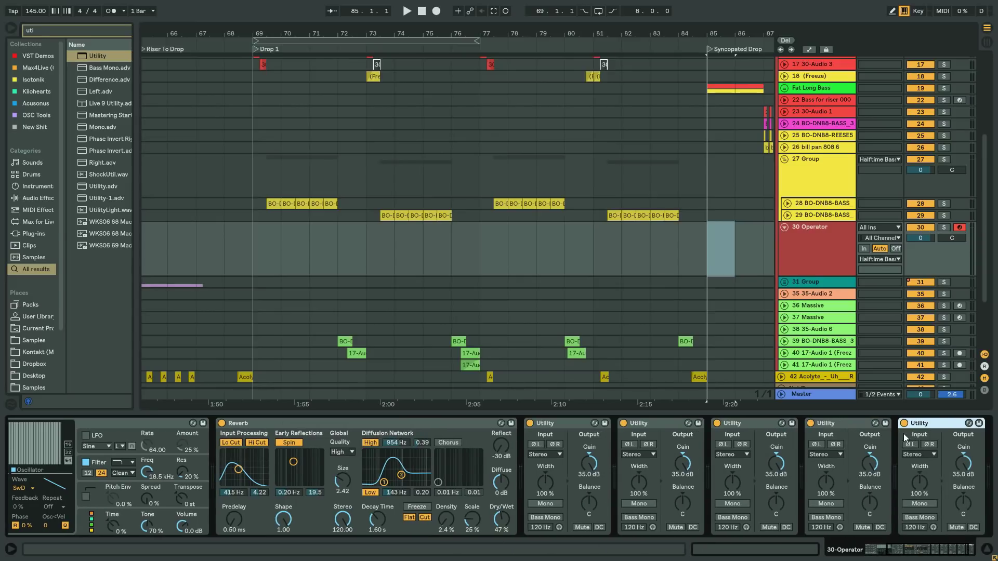
# Add a Limiter at the end of the effect chain and lower the Operator track's volume to -5.0.
pyautogui.hotkey('ctrl', 'f')
pyautogui.write('limit')
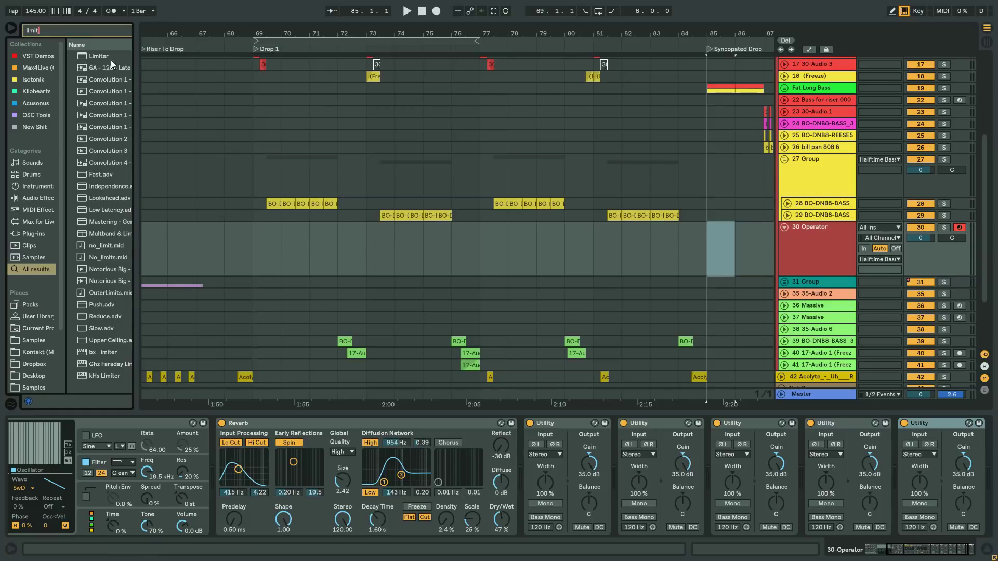
pyautogui.press('Return')
pyautogui.click(699, 255)
pyautogui.moveTo(910, 238); pyautogui.dragTo(911, 249)
pyautogui.press('a')
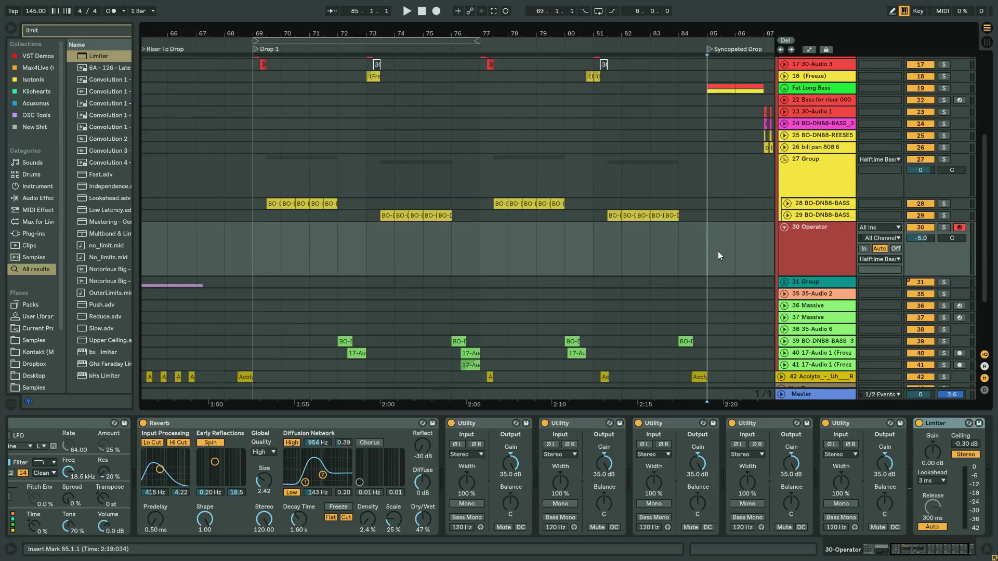
# Add a single audio track below the Operator track and solo the Operator track.
pyautogui.click(801, 244)
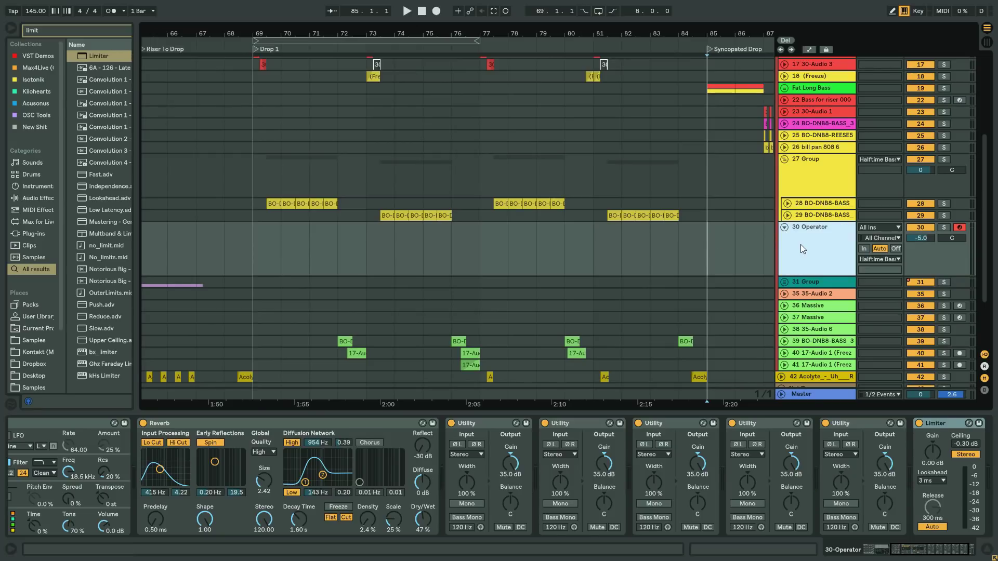
pyautogui.hotkey('ctrl', 't')
pyautogui.hotkey('ctrl', 't')
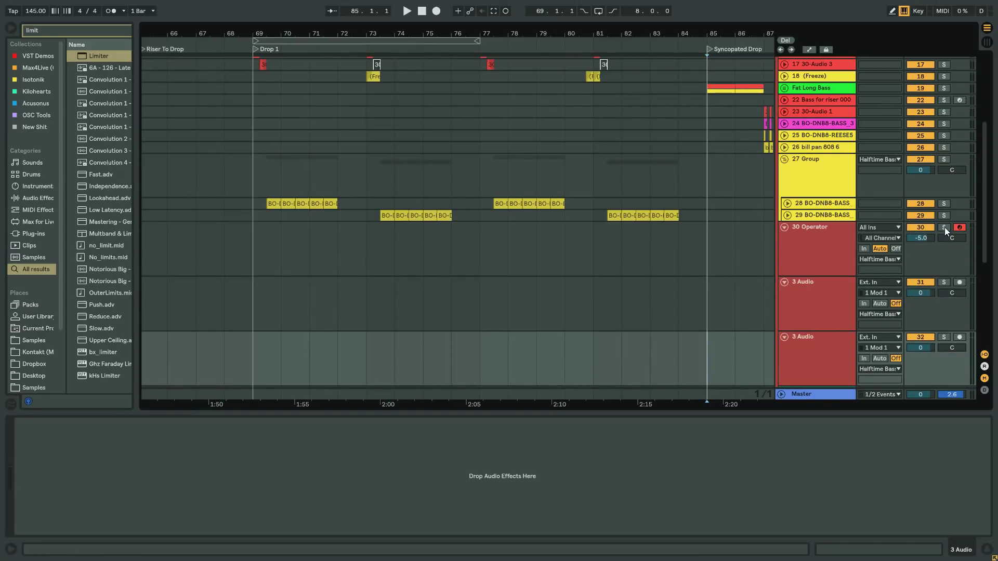
pyautogui.click(828, 354)
pyautogui.press('Delete')
# Set the new audio track's input to 30-Operator and arm the track for recording.
pyautogui.click(883, 283)
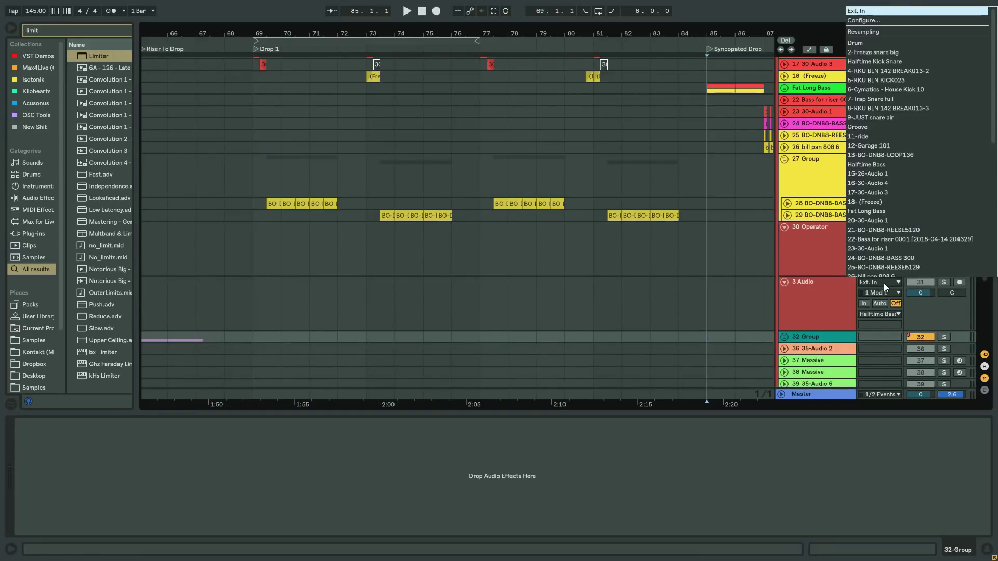
pyautogui.write('30')
pyautogui.press('Return')
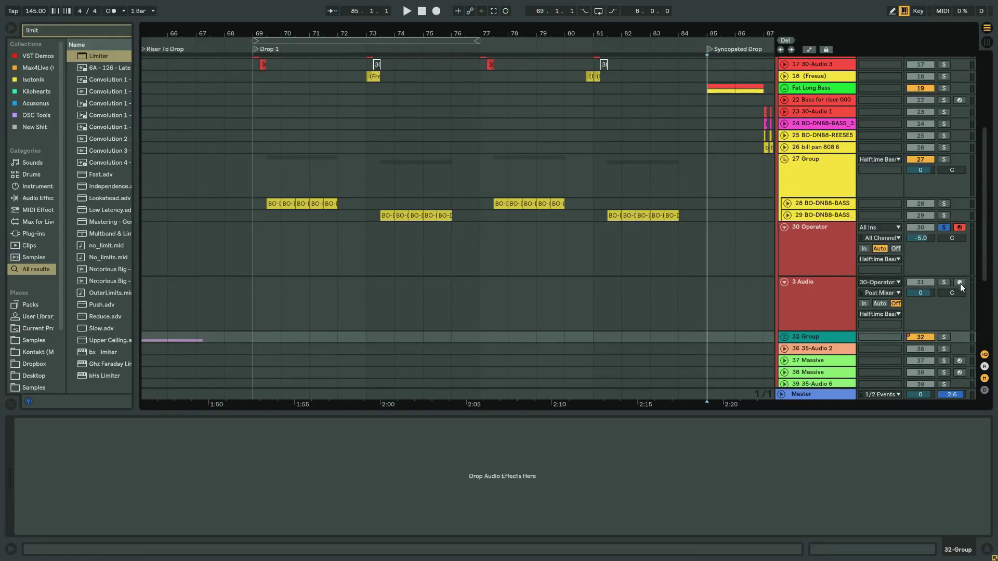
pyautogui.click(959, 283)
# Arm the Operator track as well and record one short note with its reverb tail onto both tracks from bar 86.
pyautogui.click(745, 246)
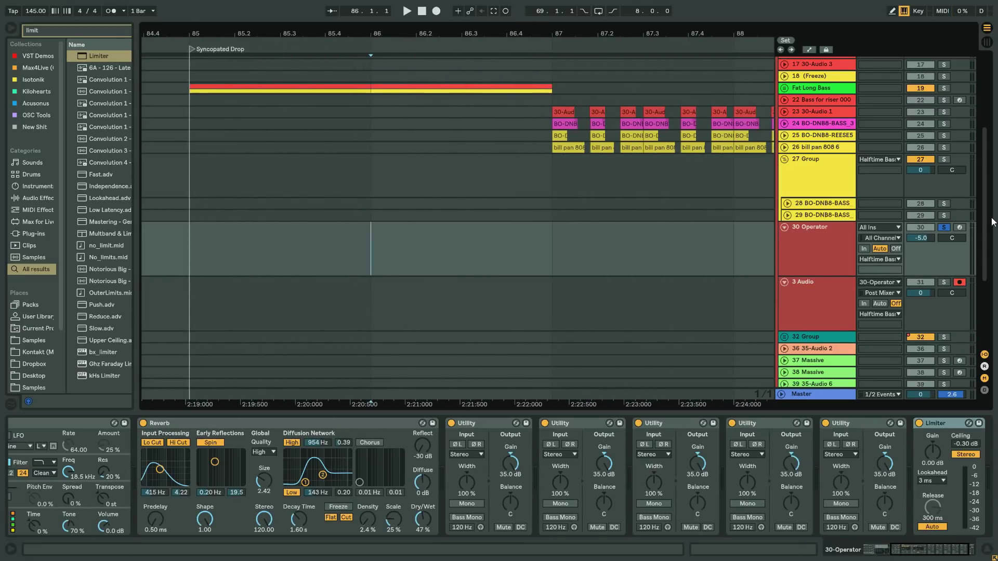
pyautogui.keyDown('ctrl'); pyautogui.click(959, 228); pyautogui.keyUp('ctrl')
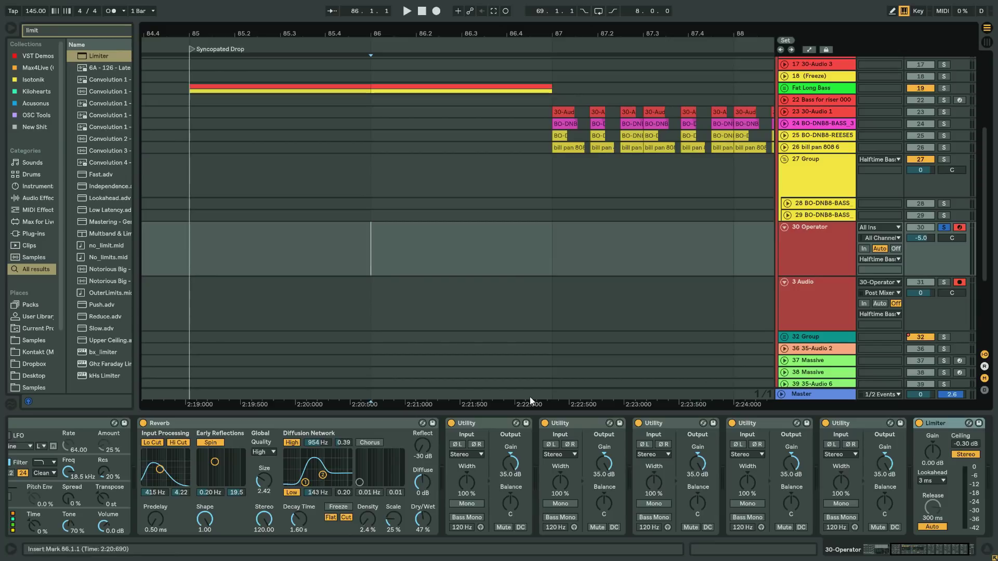
pyautogui.press('F9')
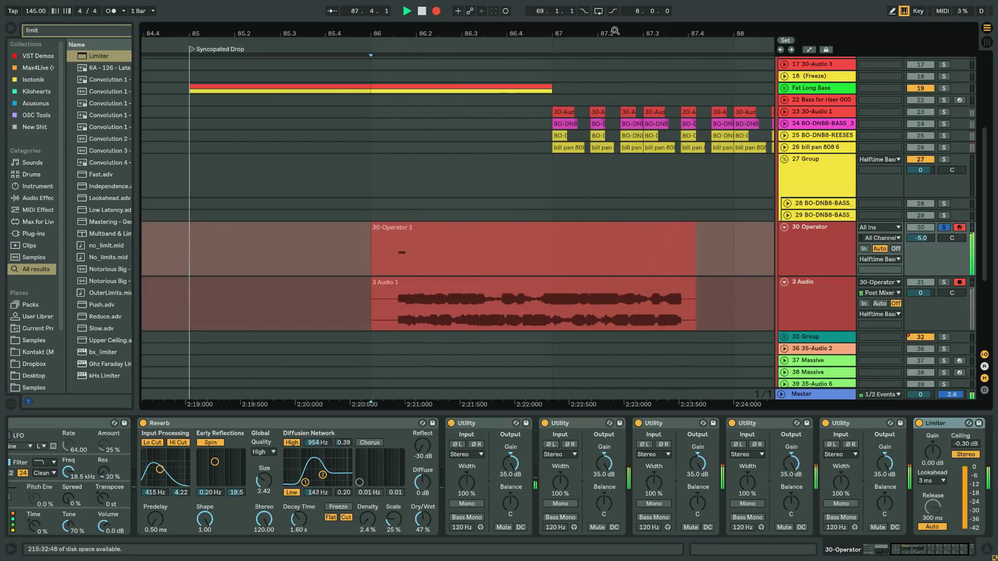
pyautogui.press('space')
pyautogui.moveTo(615, 31); pyautogui.dragTo(315, 17)
# Group the five Utility devices and the Limiter into an Audio Effect Rack.
pyautogui.click(467, 256)
pyautogui.click(496, 425)
pyautogui.keyDown('shift'); pyautogui.click(934, 424); pyautogui.keyUp('shift')
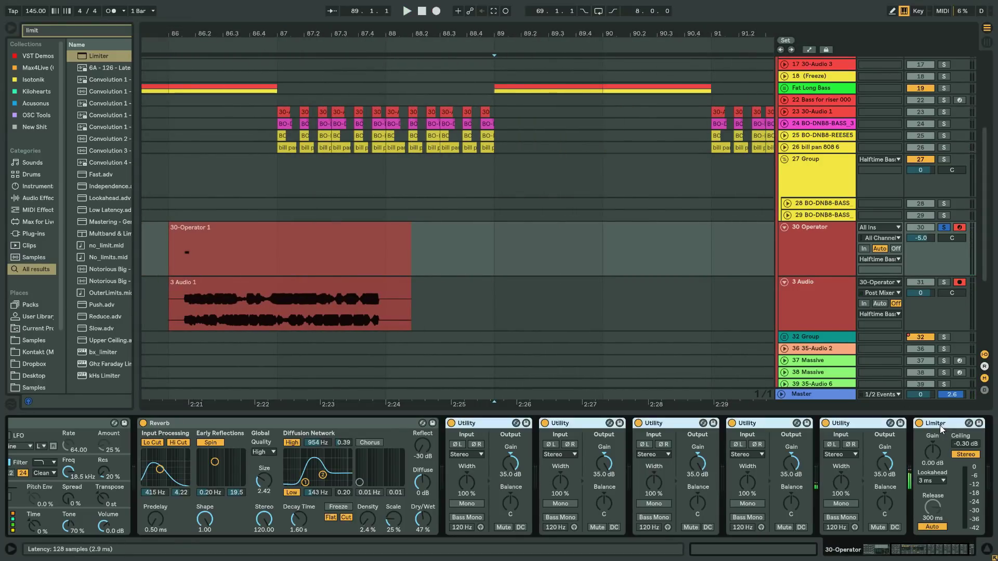
pyautogui.hotkey('ctrl', 'g')
# Bypass the Audio Effect Rack and record a second short note from bar 89.
pyautogui.click(452, 424)
pyautogui.click(531, 237)
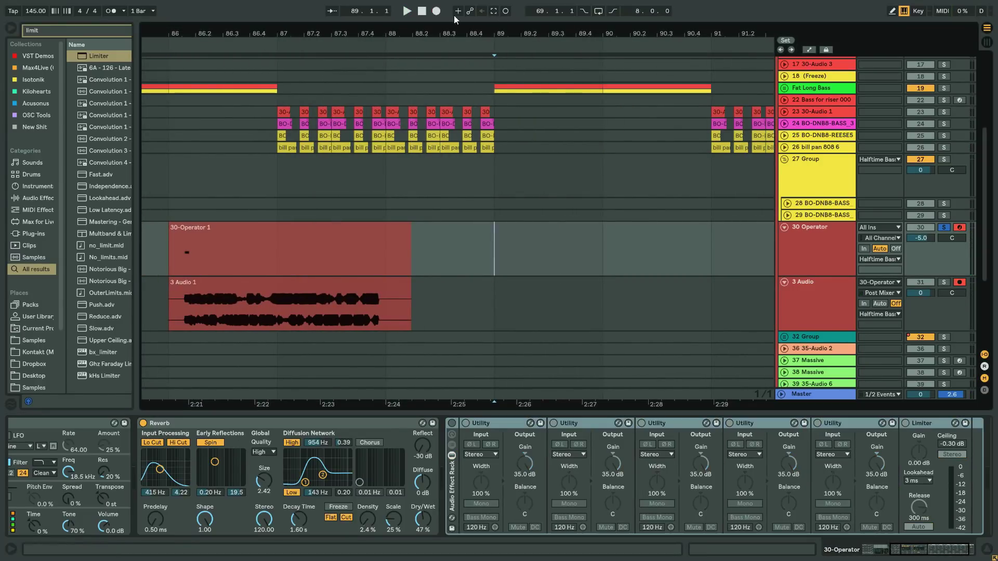
pyautogui.click(437, 12)
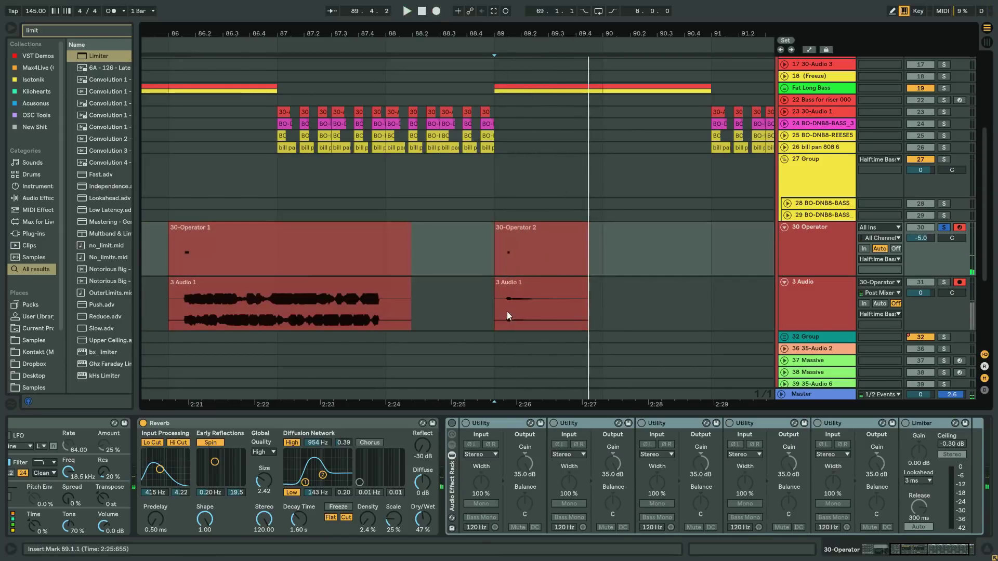
# Raise the gain of the second recorded audio clip to 16.0 dB and give it a short fade-out.
pyautogui.click(508, 301)
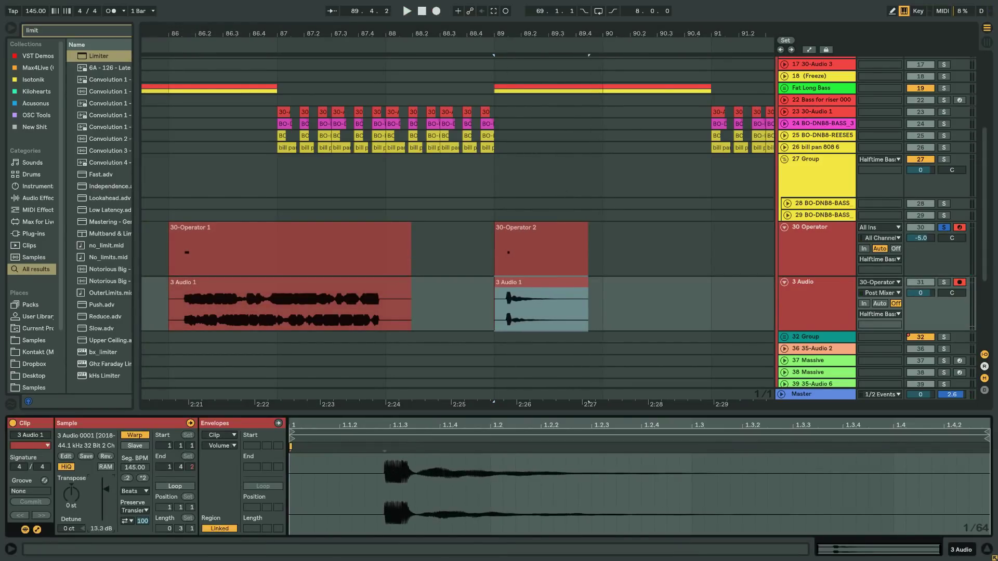
pyautogui.moveTo(106, 489); pyautogui.dragTo(106, 487)
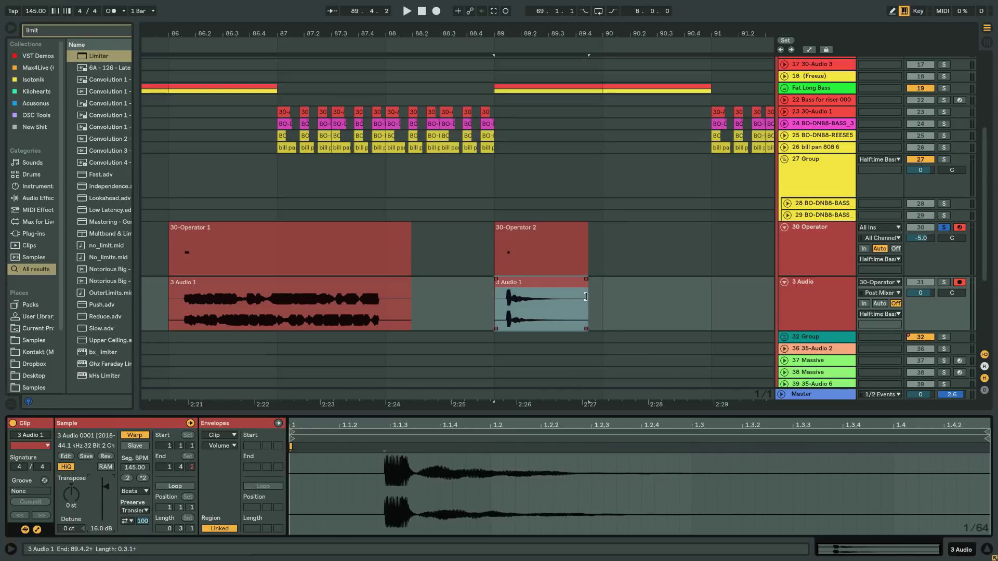
pyautogui.moveTo(586, 281); pyautogui.dragTo(581, 281)
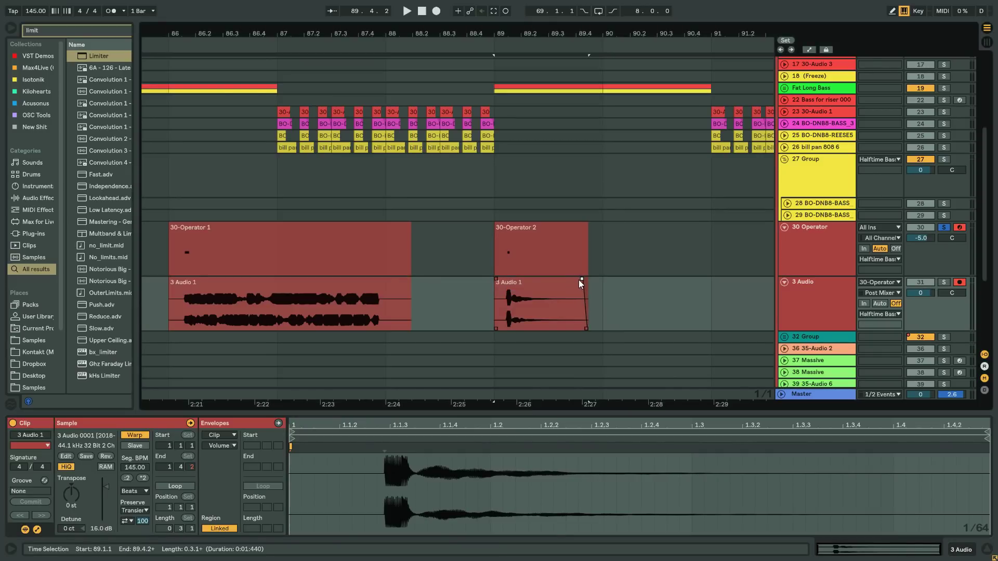
# Measure the duration of the audible part of the first recorded audio clip and compare it with the Reverb's decay time.
pyautogui.click(252, 300)
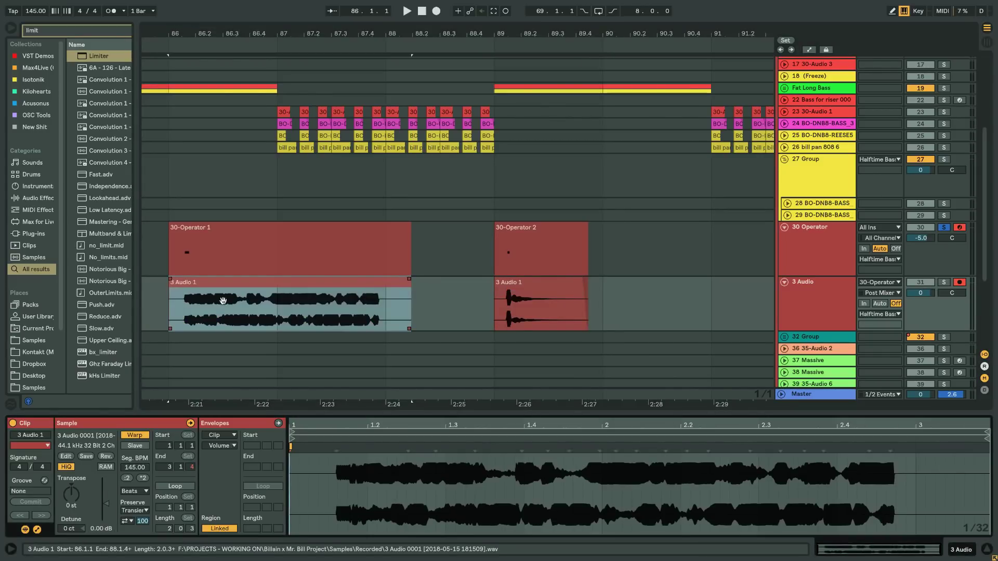
pyautogui.rightClick(442, 293)
pyautogui.click(475, 424)
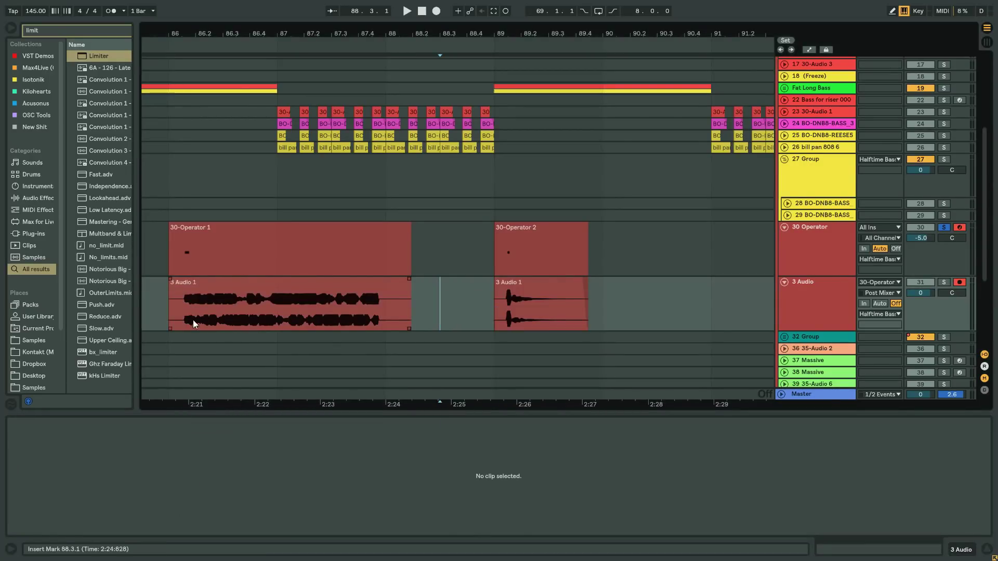
pyautogui.moveTo(184, 320); pyautogui.dragTo(379, 313)
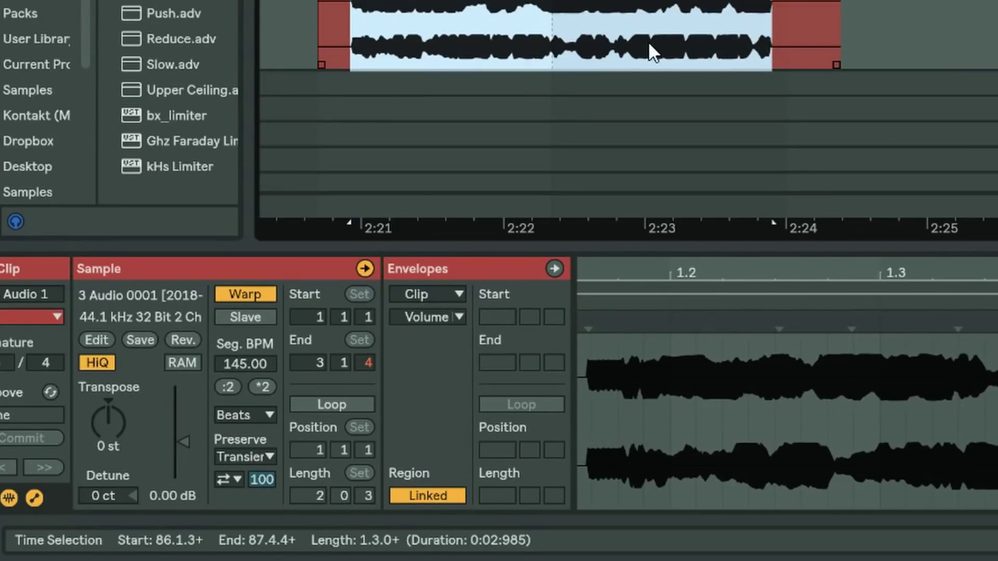
pyautogui.hotkey('shift', 'Tab')
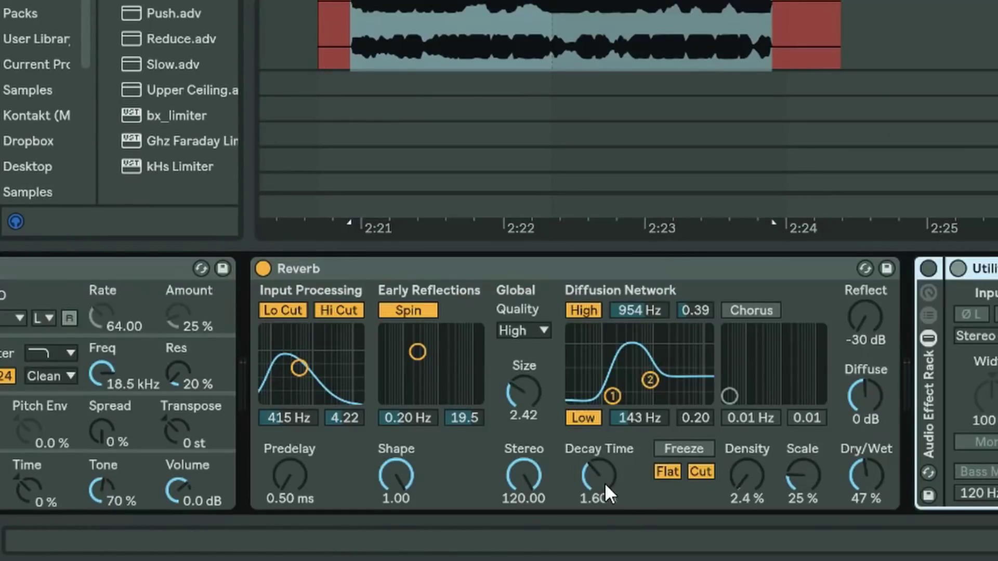
pyautogui.click(601, 482)
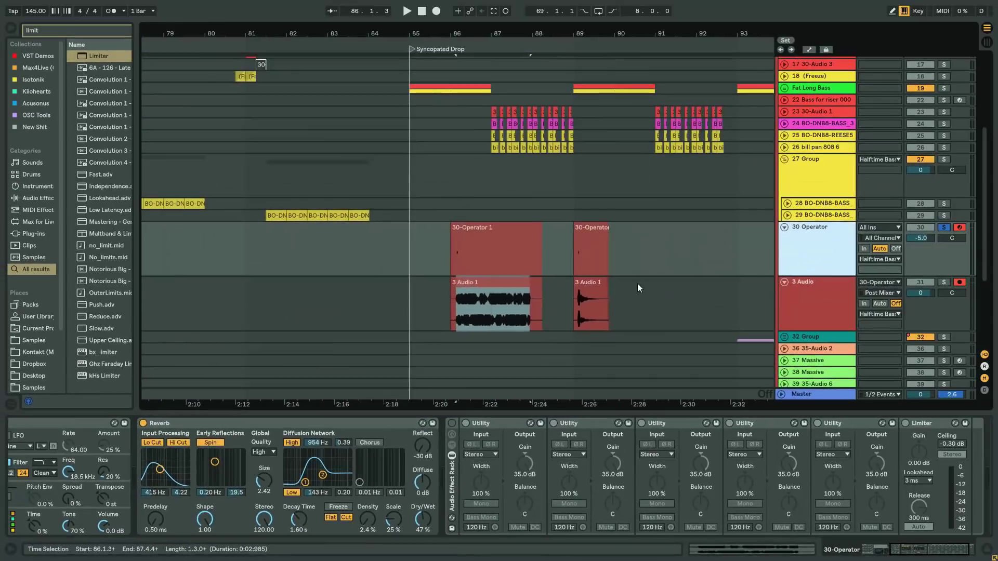
# Delete the recorded test clips from the audio track and the Operator track.
pyautogui.moveTo(621, 284); pyautogui.dragTo(439, 291)
pyautogui.press('Delete')
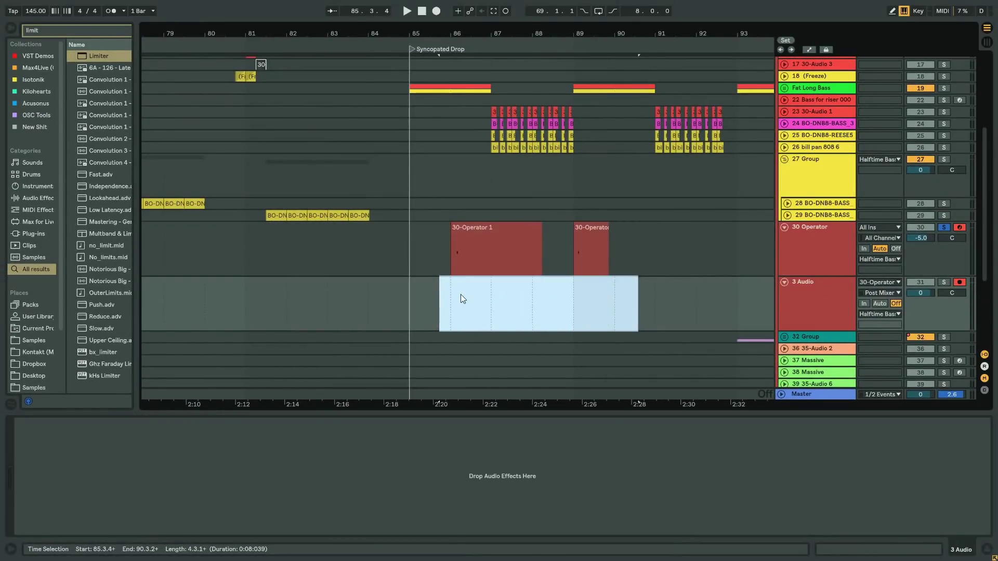
pyautogui.click(461, 295)
pyautogui.moveTo(690, 253); pyautogui.dragTo(436, 238)
pyautogui.press('Delete')
# Reactivate the Audio Effect Rack on the Operator track and select the rack.
pyautogui.click(476, 232)
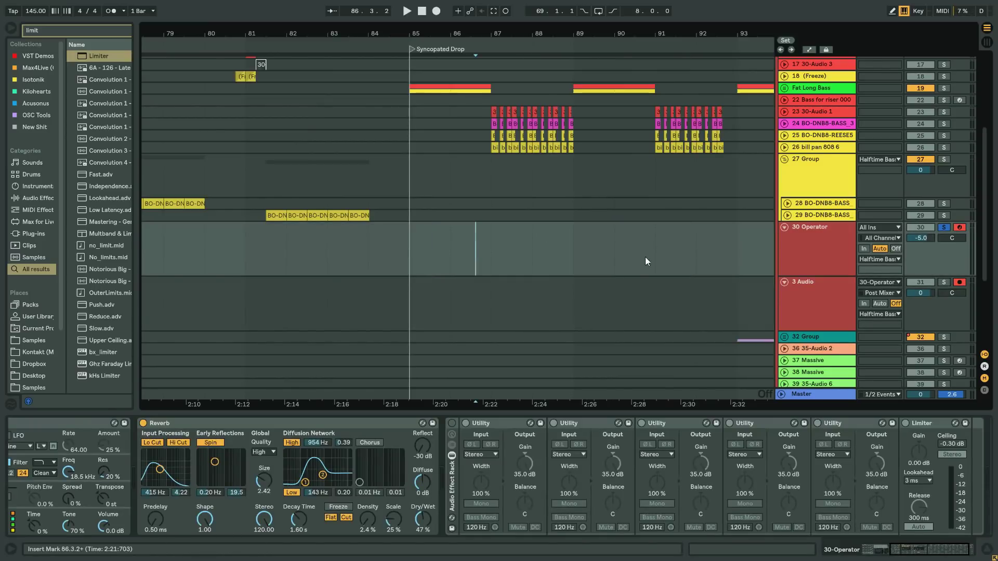
pyautogui.click(452, 423)
pyautogui.click(457, 261)
pyautogui.click(454, 480)
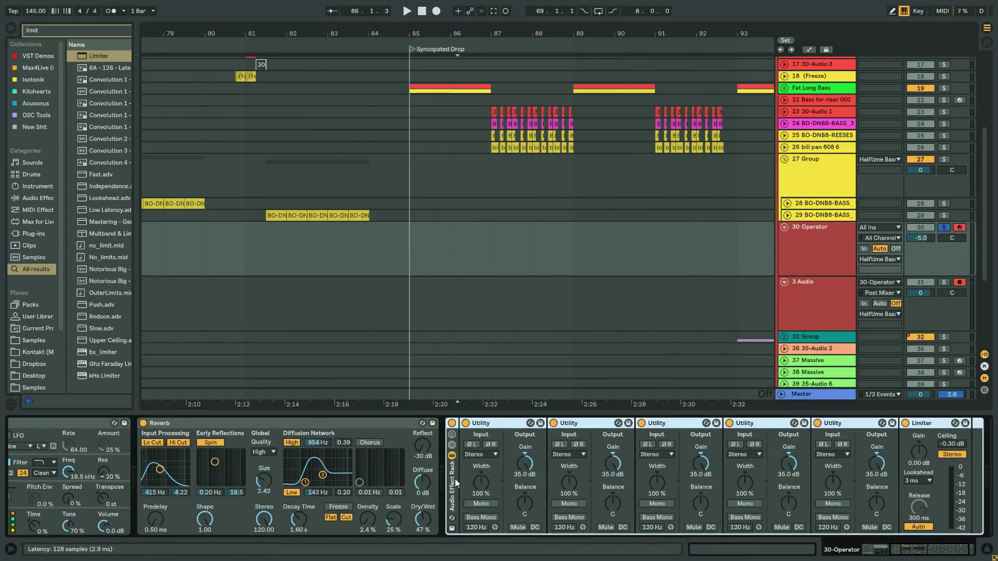
# Search the browser for Saturator and insert it as the first device in the Audio Effect Rack, ahead of the Utilities.
pyautogui.hotkey('ctrl', 'f')
pyautogui.write('satt')
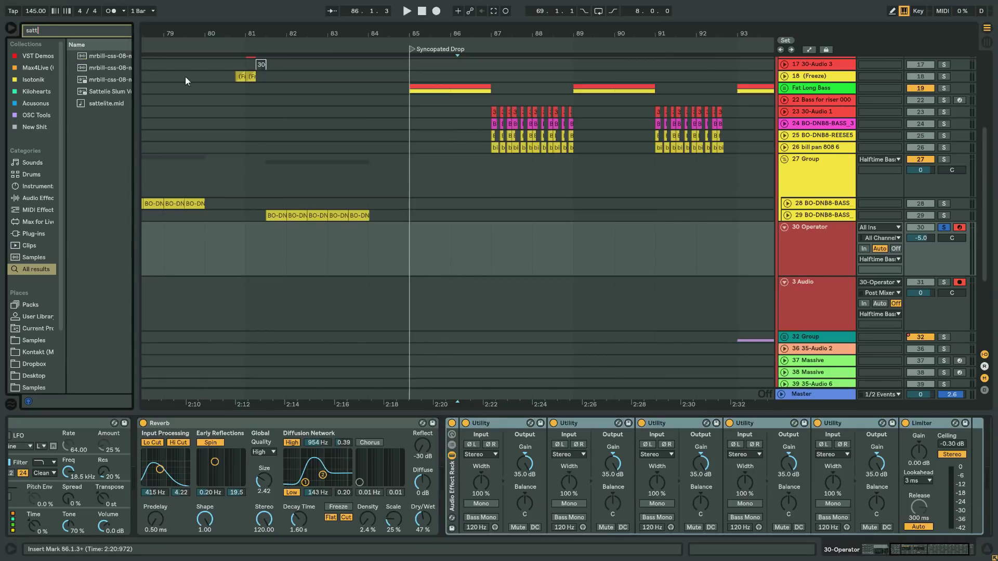
pyautogui.write('u')
pyautogui.write('satur')
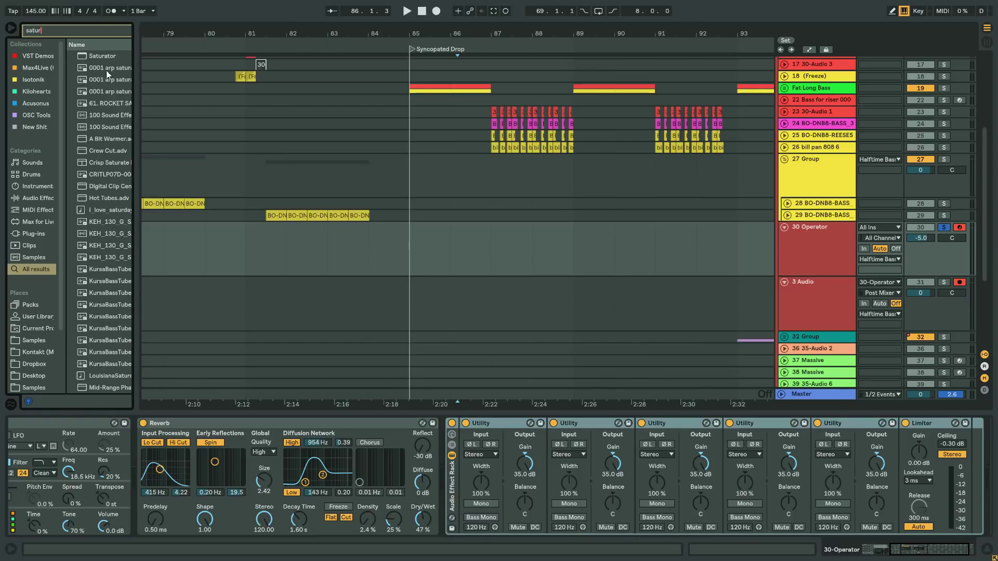
pyautogui.moveTo(104, 58); pyautogui.dragTo(467, 439)
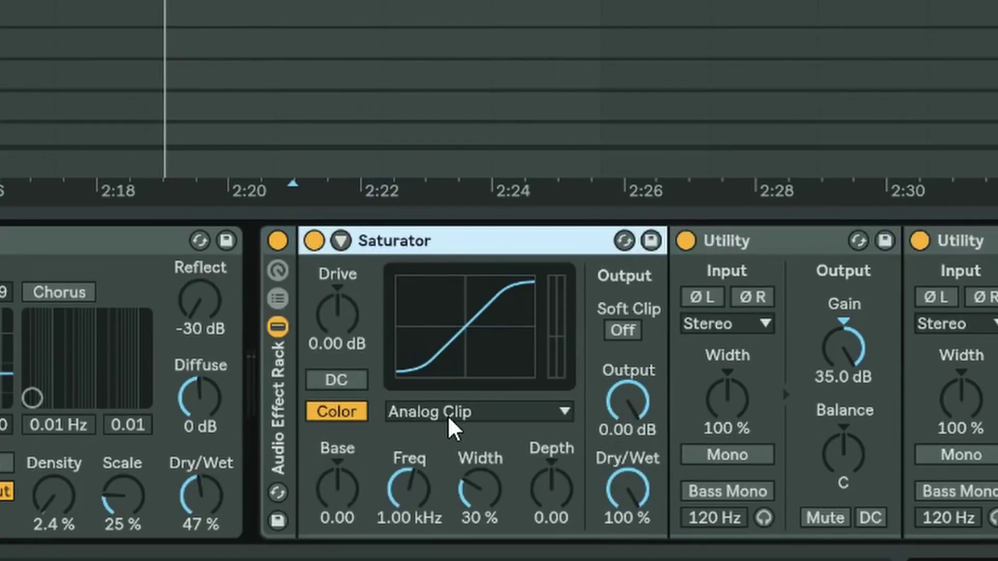
# Switch the Saturator to the Waveshaper curve, expand its waveshaper controls and set Curve to 2.34 %.
pyautogui.click(451, 413)
pyautogui.click(454, 385)
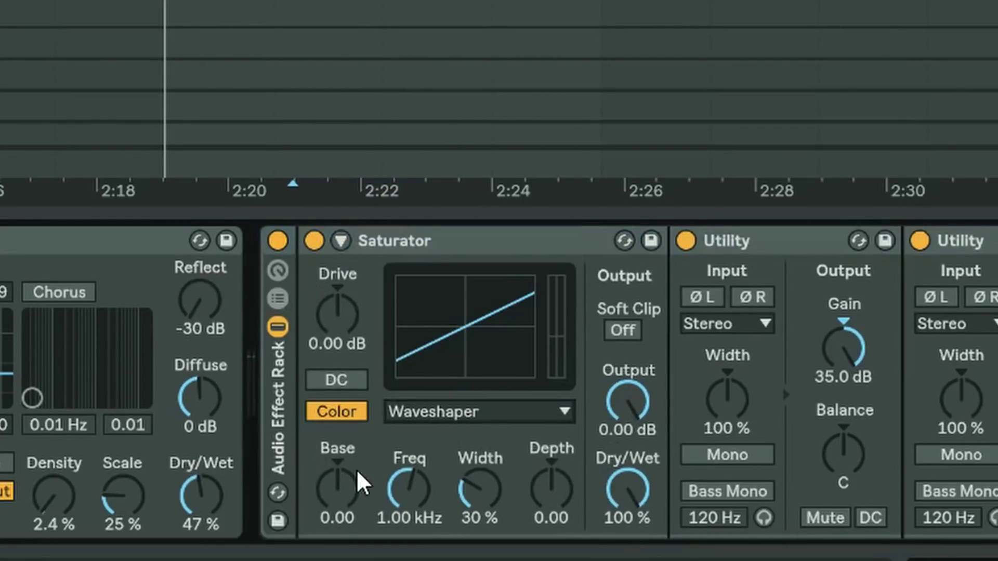
pyautogui.click(343, 241)
pyautogui.moveTo(692, 466)
pyautogui.mouseDown()
pyautogui.moveTo(691, 447)
pyautogui.moveTo(692, 466)
pyautogui.moveTo(691, 458)
pyautogui.mouseUp()
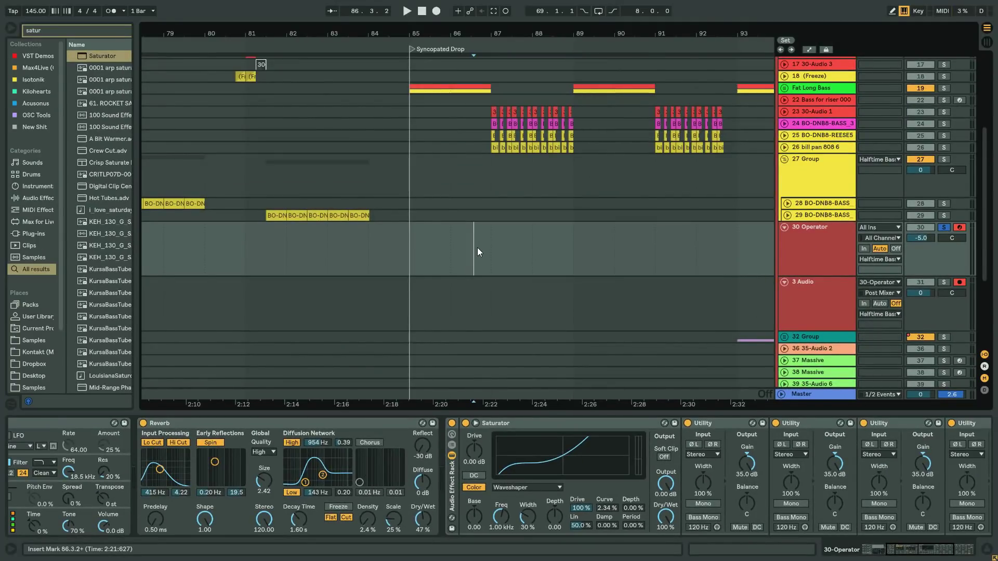
# Set the Saturator's waveshaper Curve to 10.9 % and Lin to 55.5 %, and move the Reverb's input filter to 949 Hz with a 2.63 width.
pyautogui.click(467, 241)
pyautogui.click(454, 246)
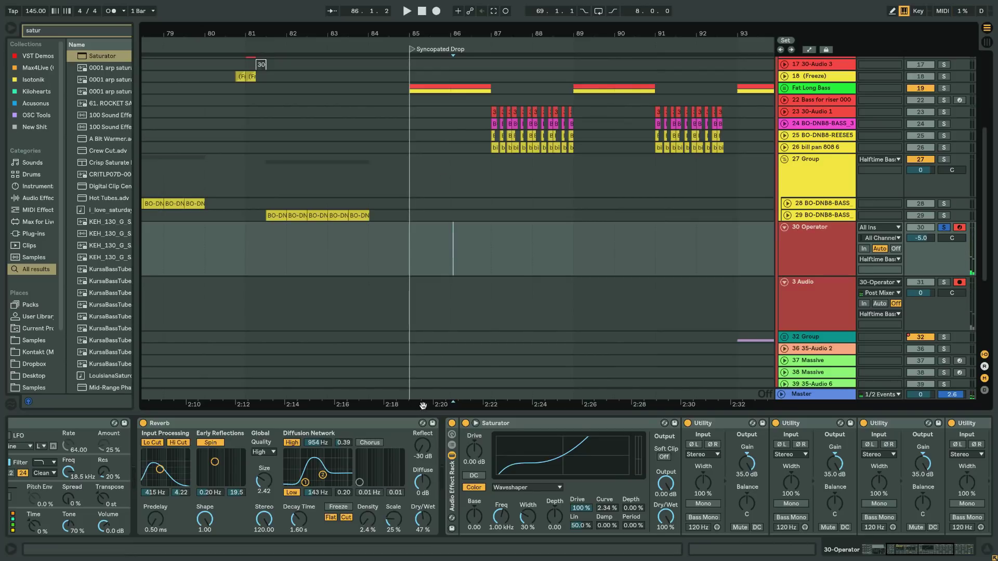
pyautogui.moveTo(592, 525); pyautogui.dragTo(591, 518)
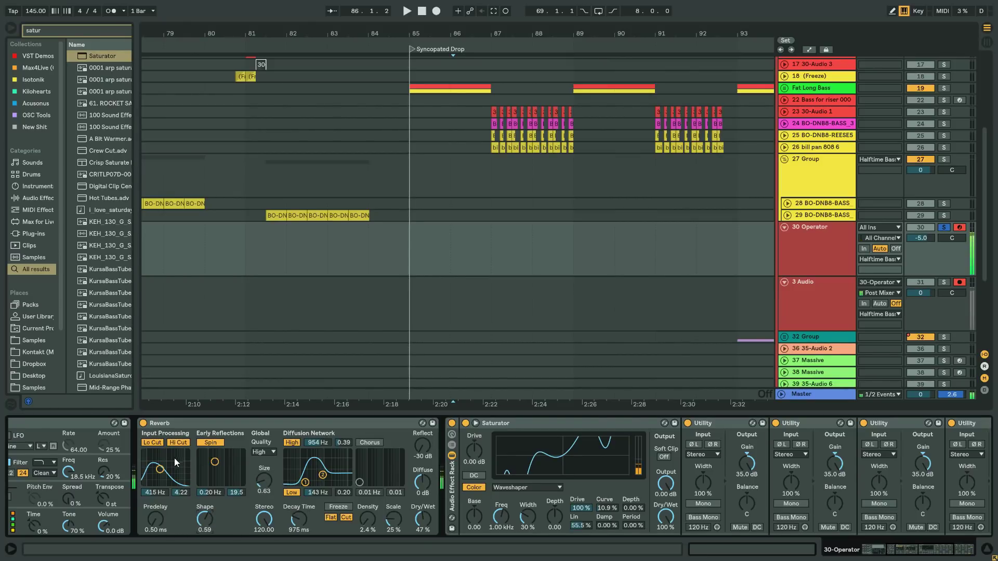
pyautogui.moveTo(163, 471)
pyautogui.mouseDown()
pyautogui.moveTo(185, 467)
pyautogui.moveTo(166, 475)
pyautogui.mouseUp()
# Replace the Reverb on the Operator track with ValhallaRoom, placed before the Audio Effect Rack.
pyautogui.hotkey('ctrl', 'f')
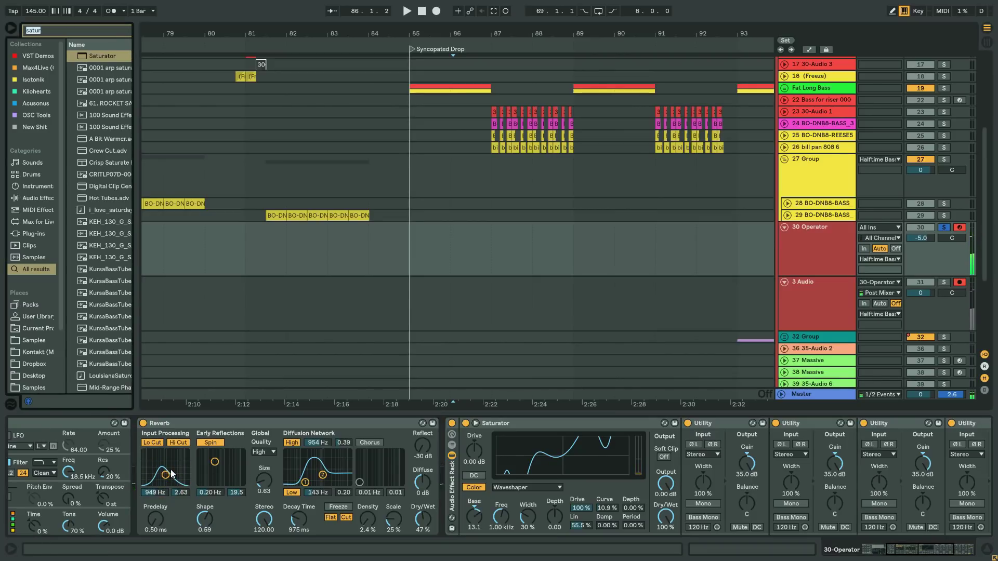
pyautogui.write('valh')
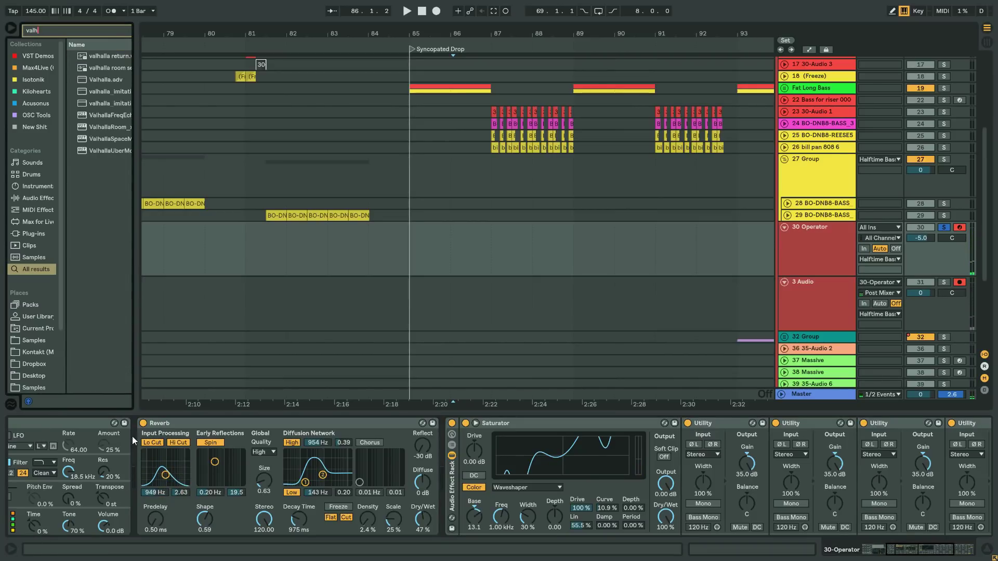
pyautogui.click(211, 423)
pyautogui.press('Delete')
pyautogui.moveTo(110, 144); pyautogui.dragTo(148, 457)
pyautogui.click(442, 242)
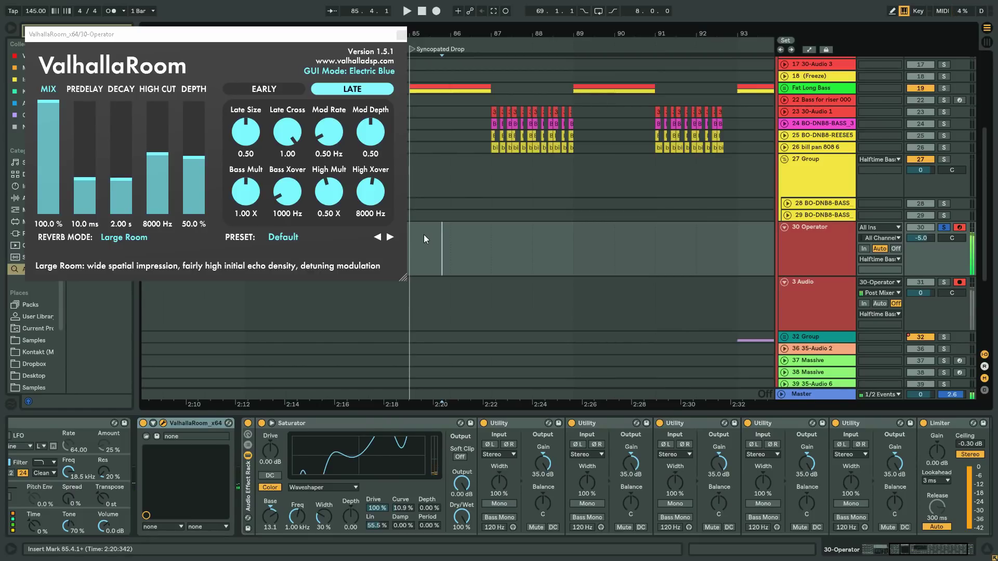
# Replace ValhallaRoom with a Chorus placed before the Audio Effect Rack.
pyautogui.click(187, 424)
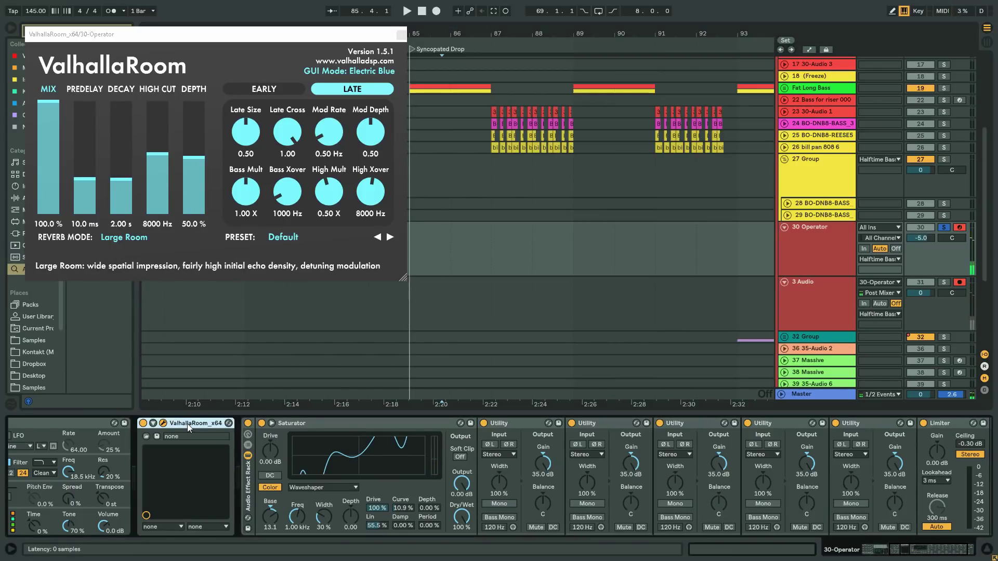
pyautogui.press('Delete')
pyautogui.hotkey('ctrl', 'f')
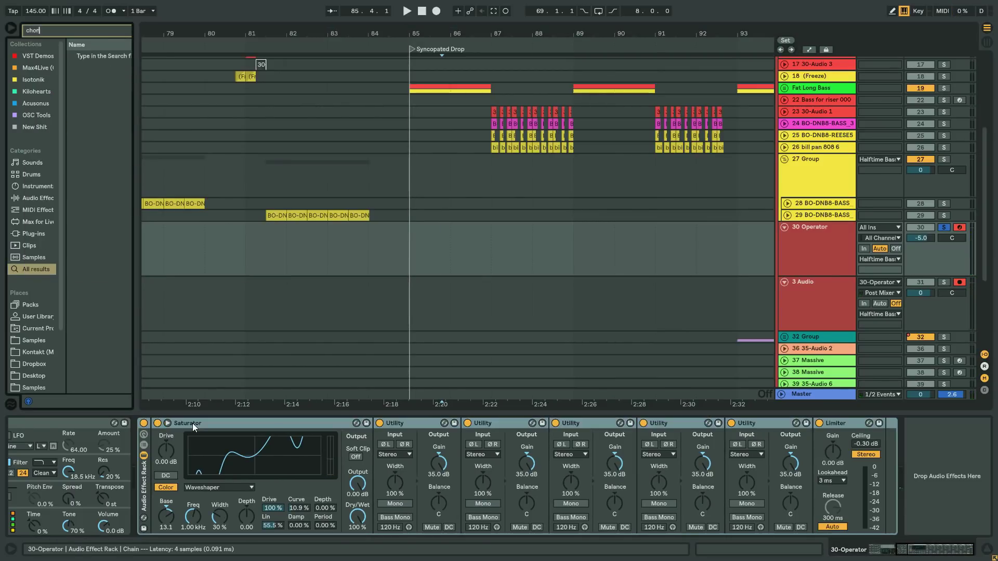
pyautogui.write('s')
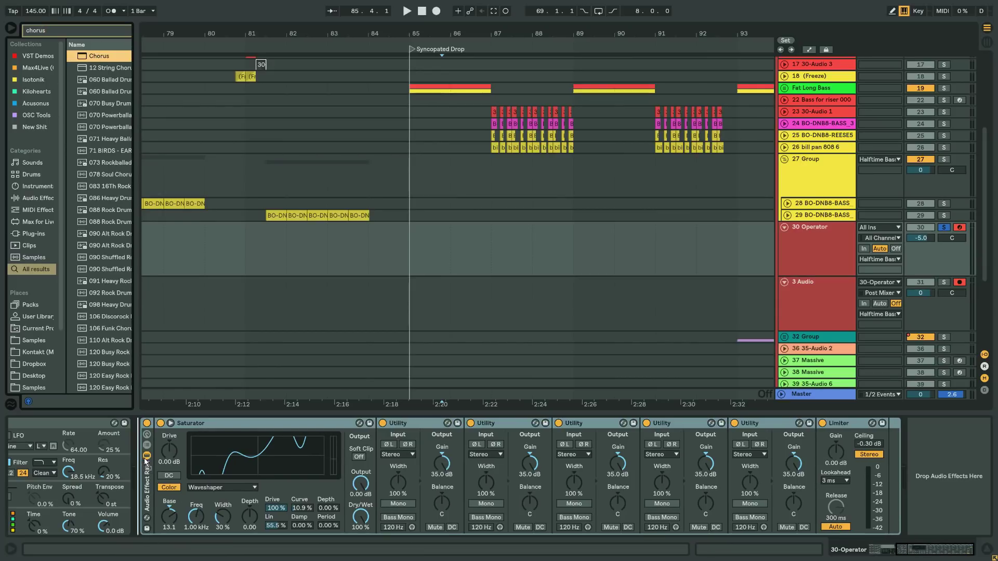
pyautogui.press('Return')
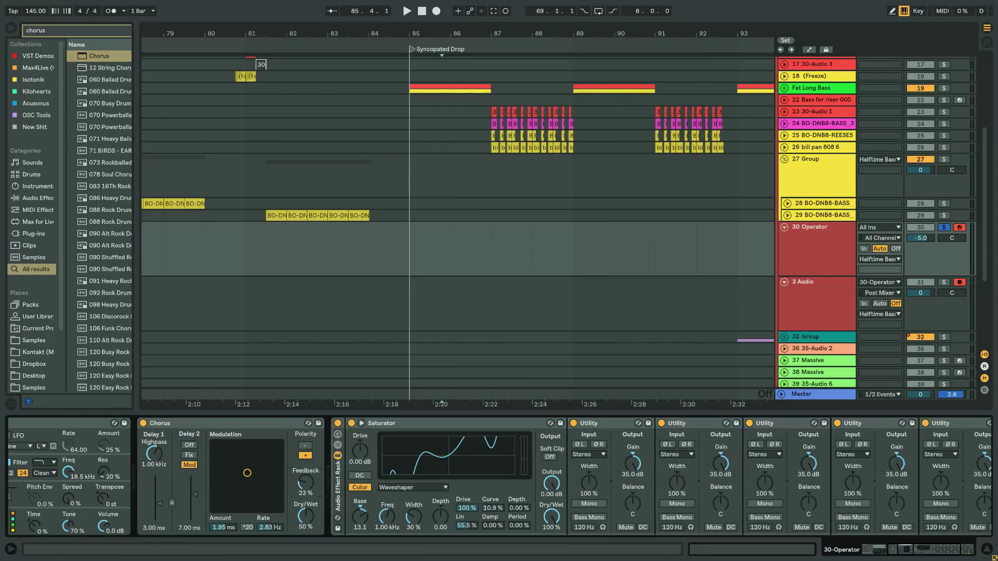
# Set the Chorus to 100 % Dry/Wet with the *20 multiplier on and modulation at 0.97 ms and 4.90 Hz.
pyautogui.moveTo(305, 483); pyautogui.dragTo(305, 484)
pyautogui.moveTo(247, 473); pyautogui.dragTo(265, 462)
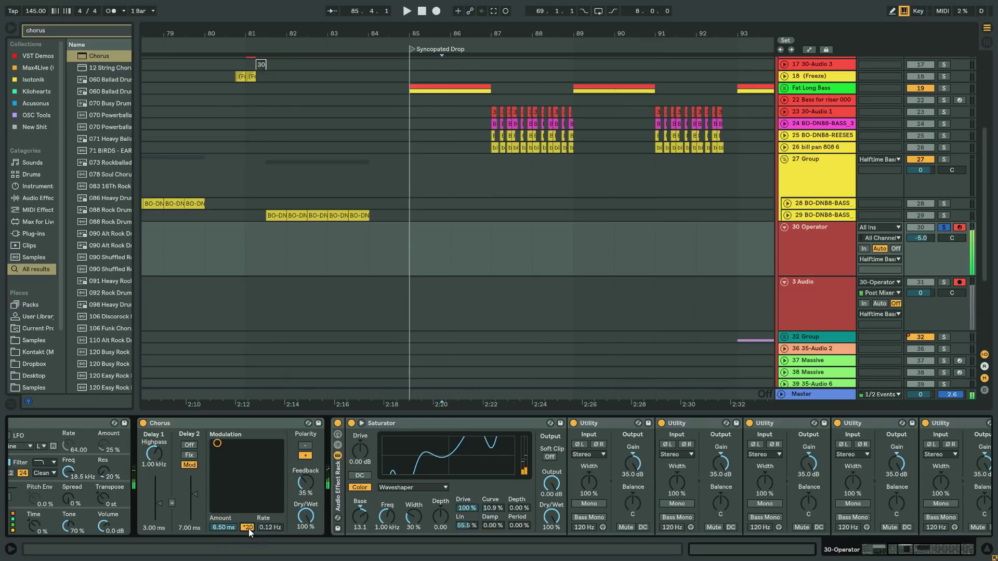
pyautogui.moveTo(271, 455); pyautogui.dragTo(248, 487)
# Insert a Ping Pong Delay between the Chorus and the rack, left deactivated, and set the Chorus Feedback to 73 %.
pyautogui.hotkey('ctrl', 'f')
pyautogui.write('ping po')
pyautogui.moveTo(348, 405); pyautogui.dragTo(323, 437)
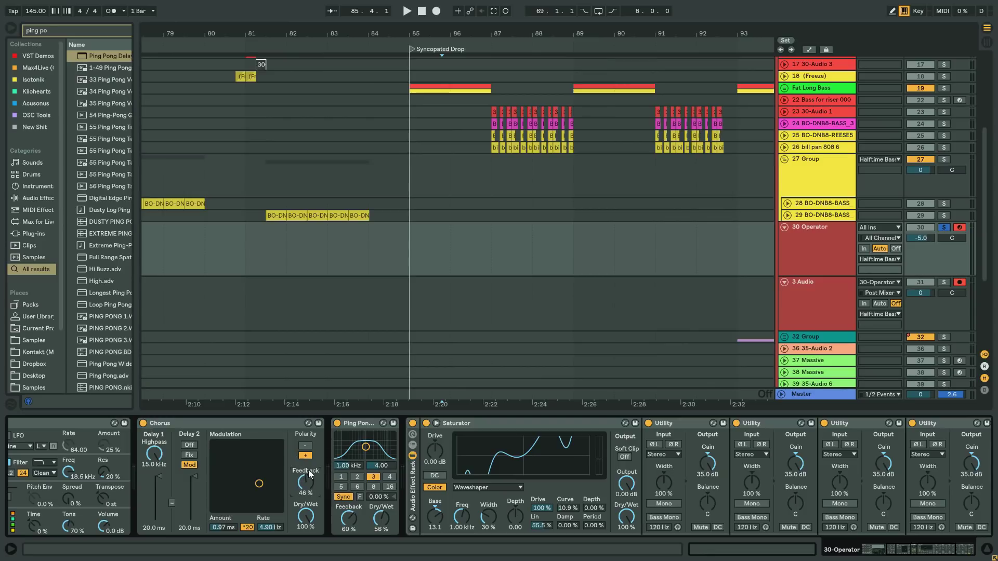
pyautogui.click(337, 423)
pyautogui.click(450, 248)
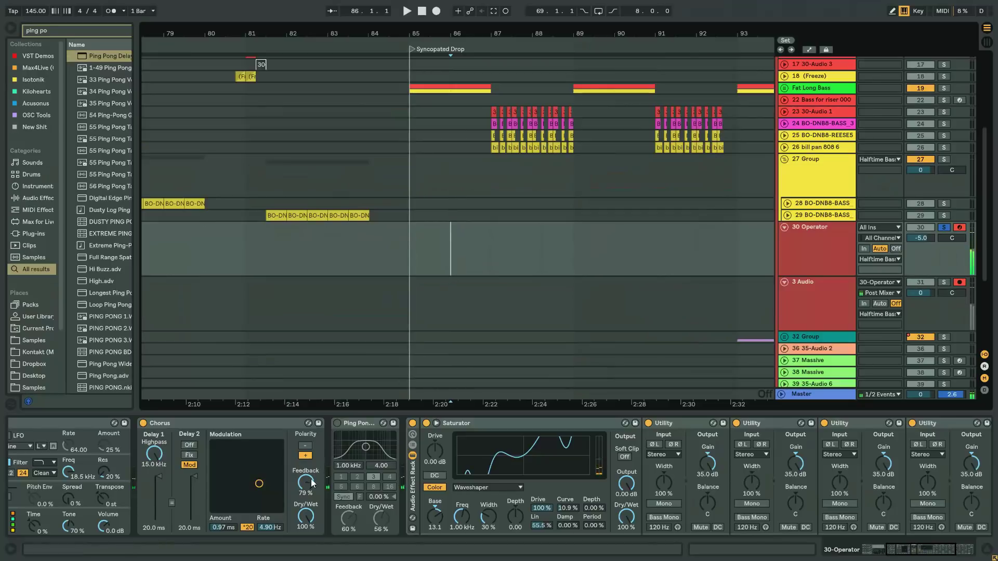
pyautogui.moveTo(305, 482); pyautogui.dragTo(305, 487)
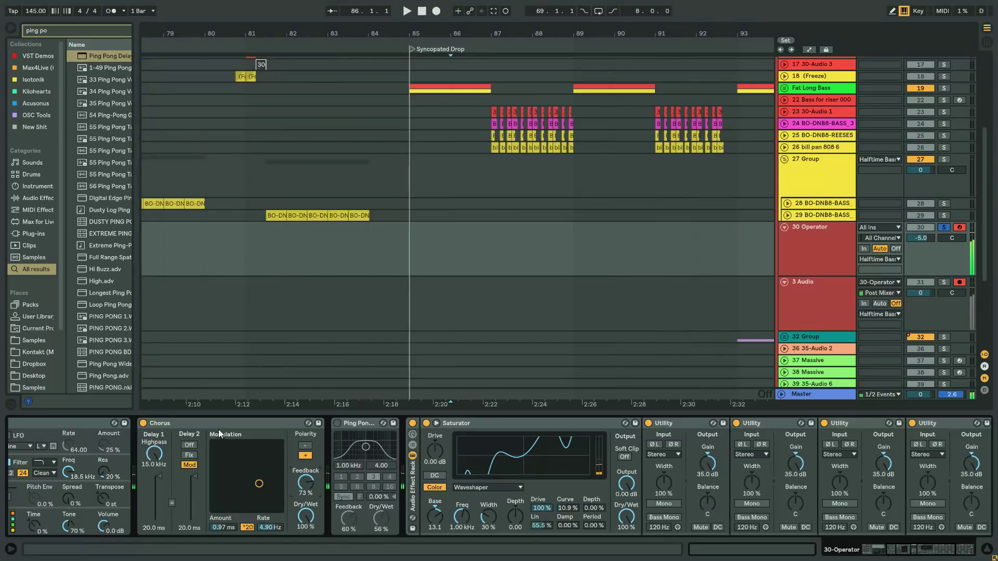
# Delete the Chorus and reactivate the Ping Pong Delay in Time mode at 16.6 ms with 73 % Feedback.
pyautogui.click(221, 425)
pyautogui.press('Delete')
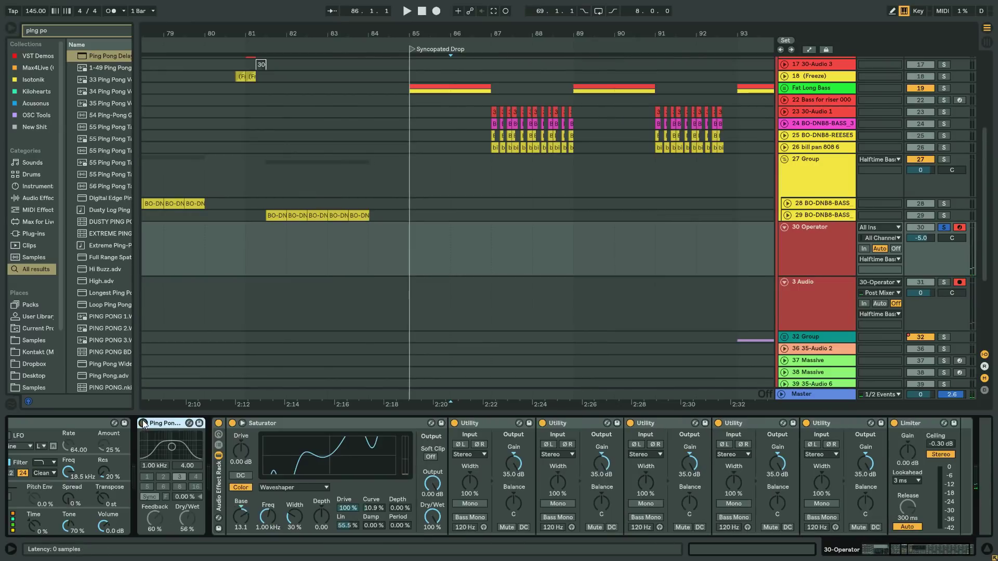
pyautogui.click(155, 496)
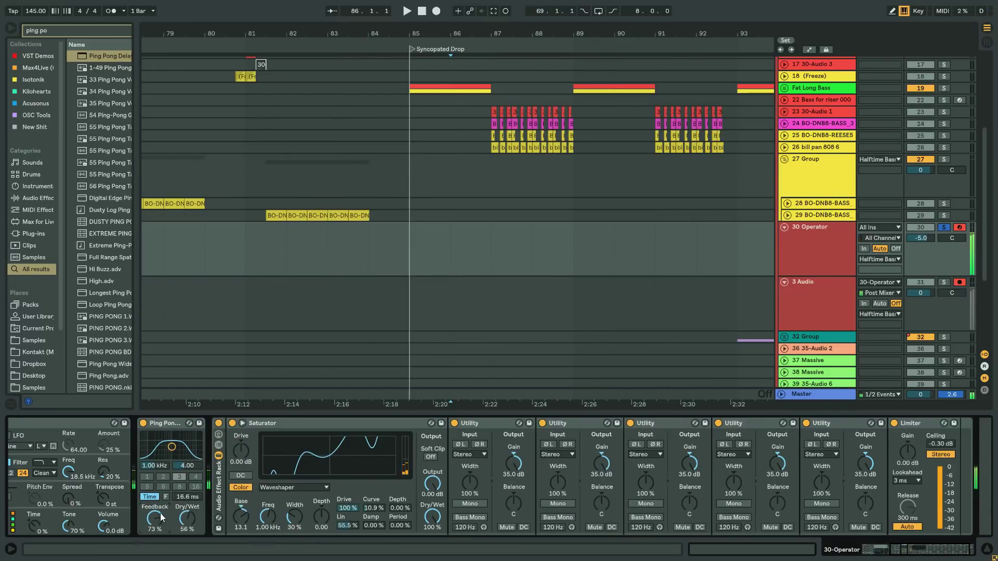
# Search the browser for Sampler and replace the Operator instrument with it on track 30.
pyautogui.moveTo(426, 28); pyautogui.dragTo(433, 7)
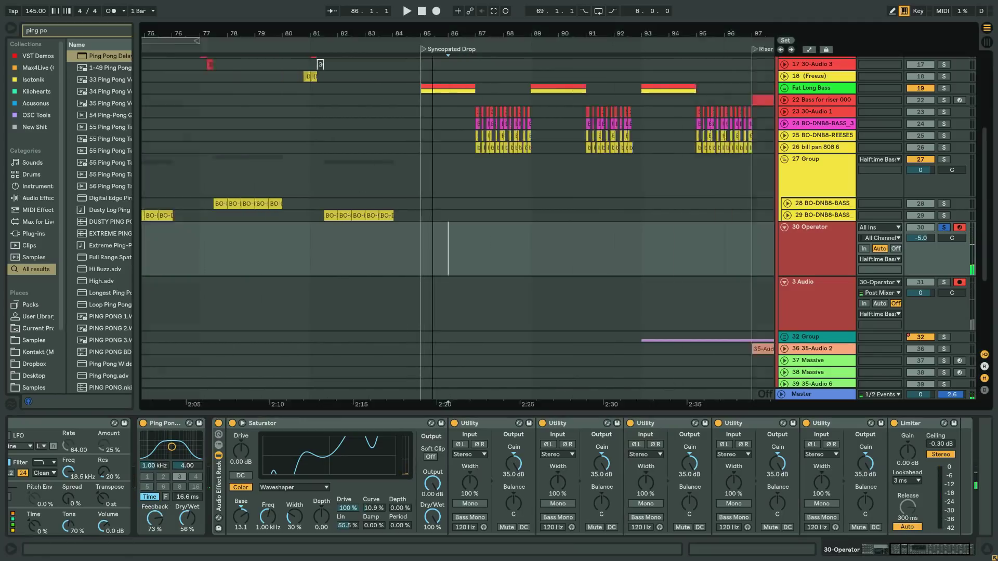
pyautogui.press('-')
pyautogui.press('-')
pyautogui.moveTo(939, 551); pyautogui.dragTo(904, 550)
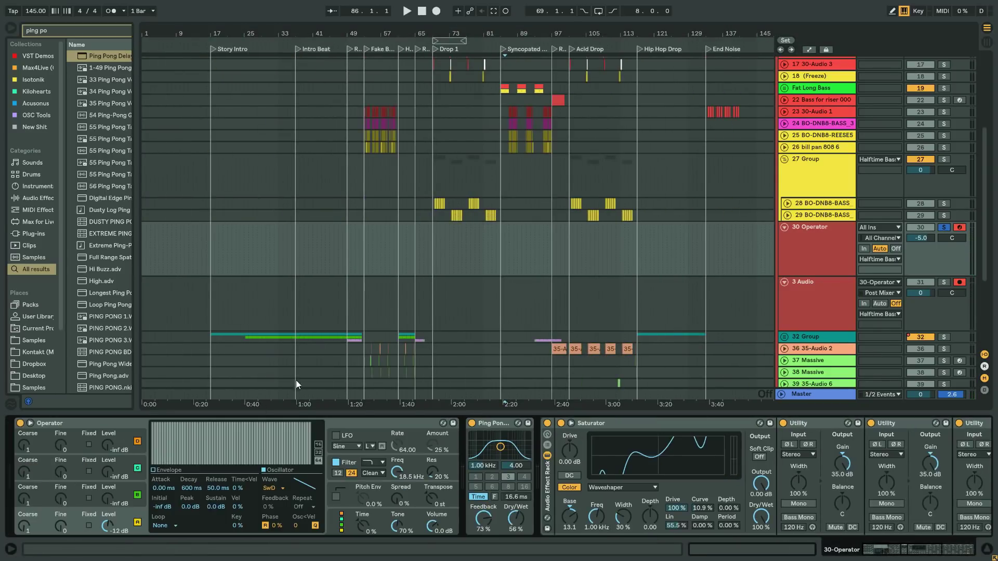
pyautogui.moveTo(437, 29); pyautogui.dragTo(436, 57)
pyautogui.press('+')
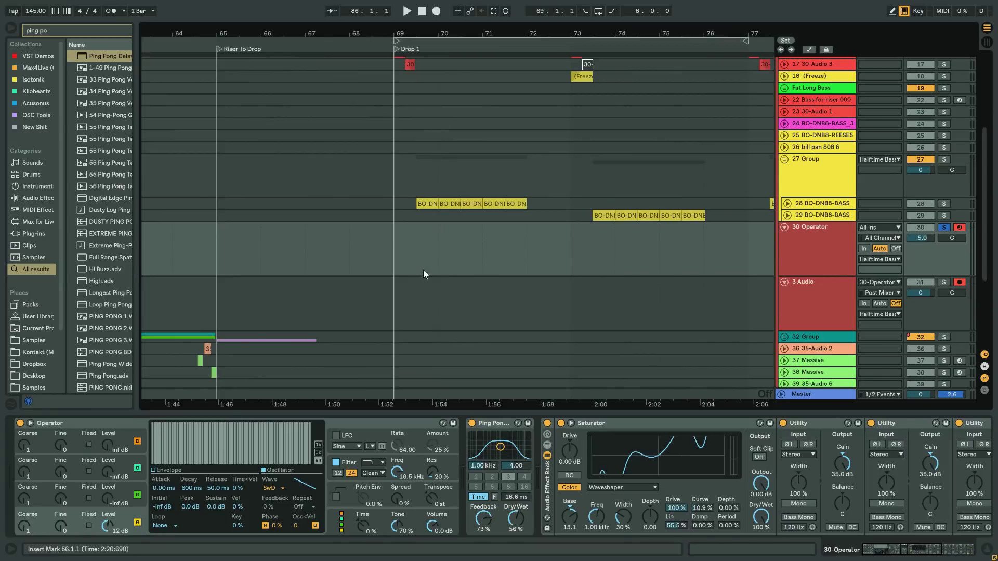
pyautogui.hotkey('ctrl', 'f')
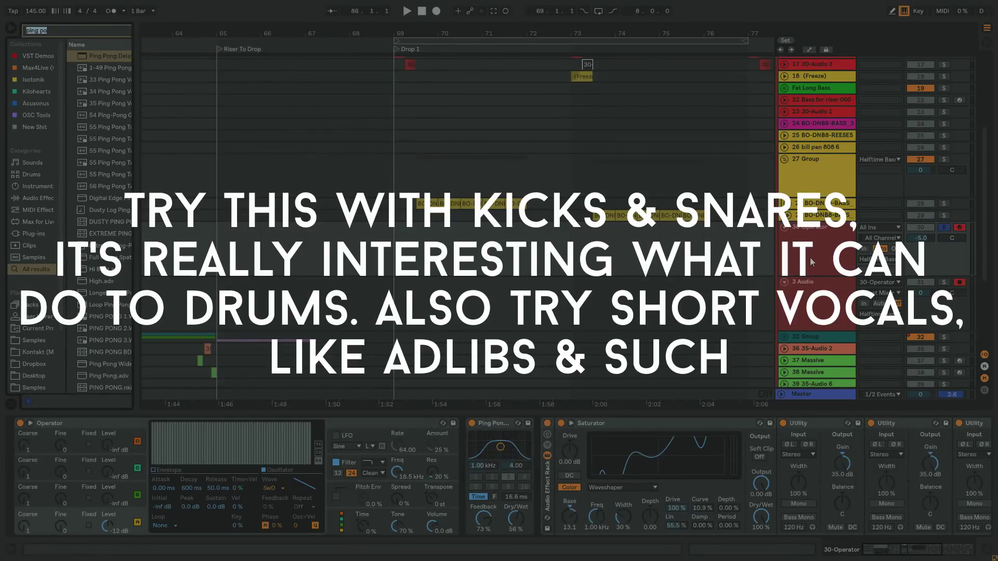
pyautogui.write('sampler')
pyautogui.moveTo(106, 56); pyautogui.dragTo(111, 339)
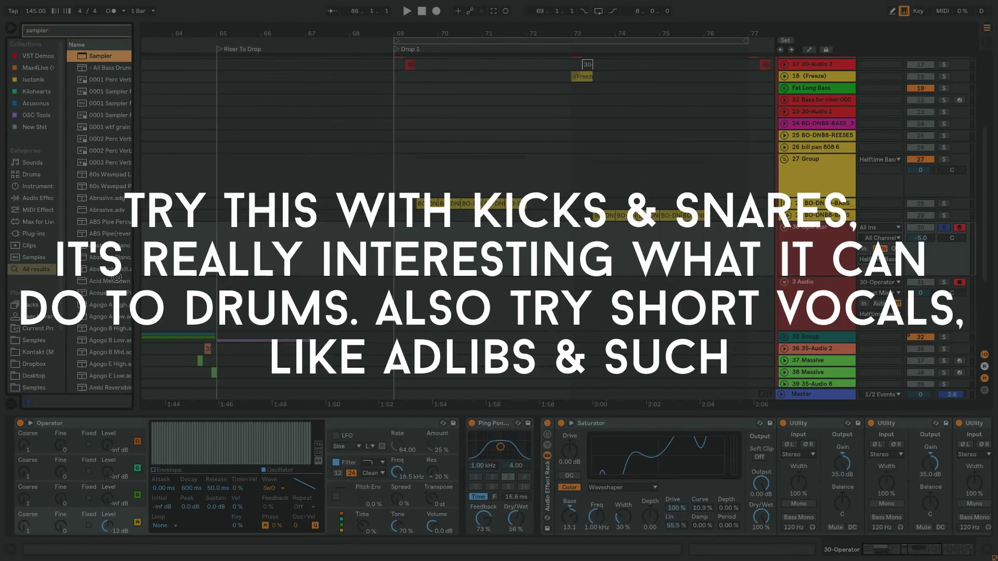
pyautogui.moveTo(80, 429); pyautogui.dragTo(88, 434)
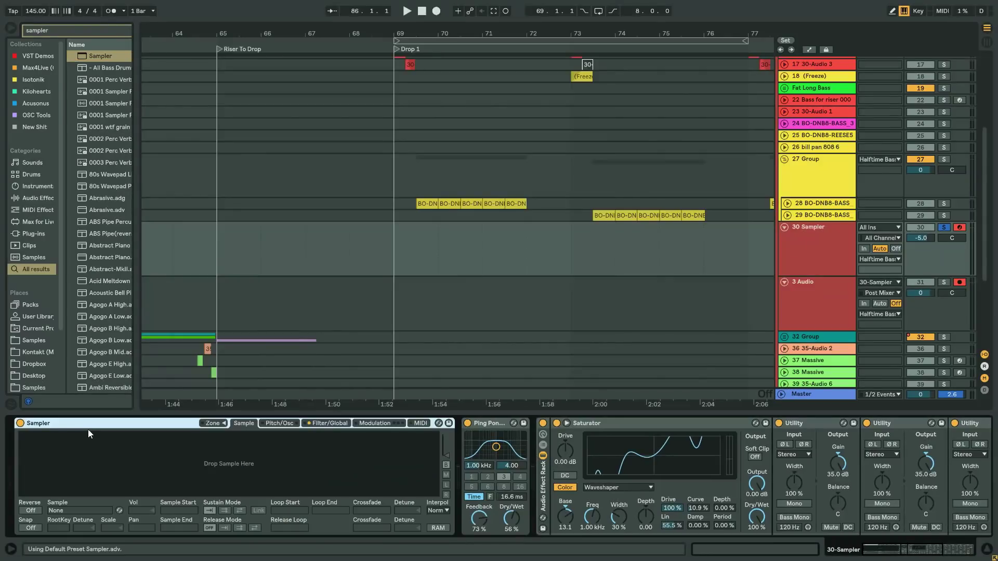
# Set the arrangement's fixed grid to 2 Bars and play Drop 1 with the Sampler track unsoloed.
pyautogui.rightClick(391, 205)
pyautogui.click(476, 317)
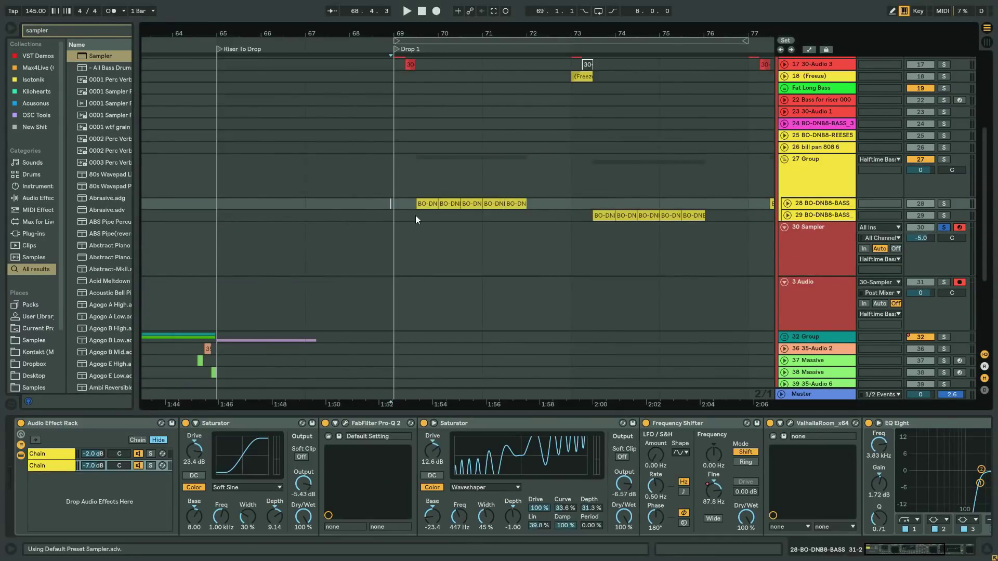
pyautogui.click(944, 227)
pyautogui.press('space')
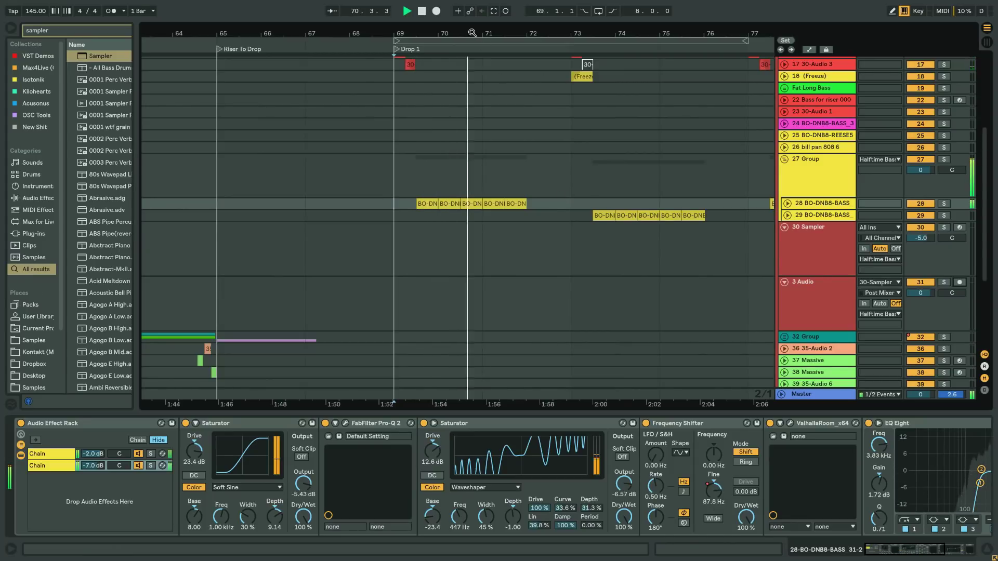
# Load the first BO-DNB8-BASS clip of Drop 1 on track 28 into the Sampler on track 30.
pyautogui.keyDown('ctrl'); pyautogui.scroll(3, 491, 78); pyautogui.keyUp('ctrl')
pyautogui.click(807, 229)
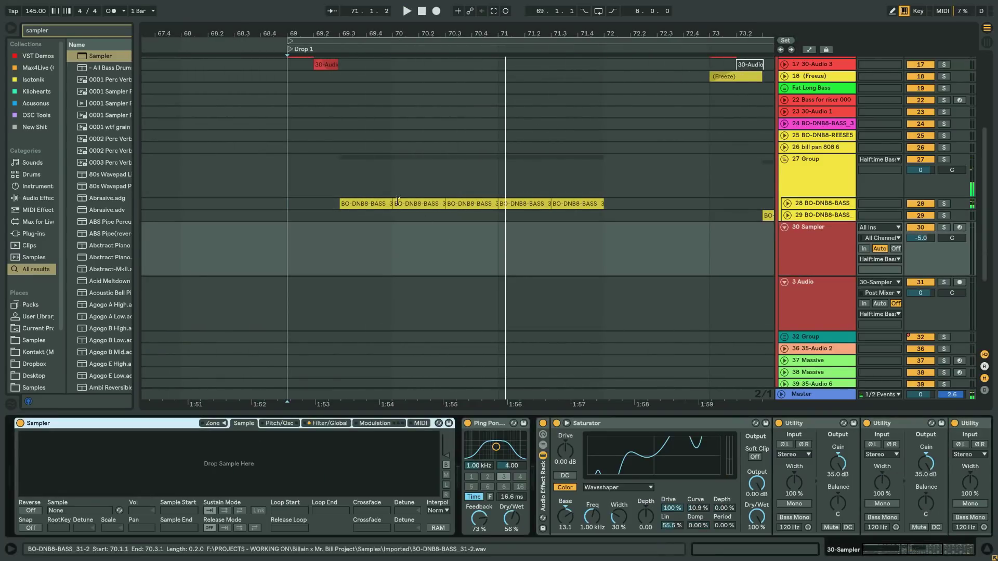
pyautogui.moveTo(363, 203); pyautogui.dragTo(304, 469)
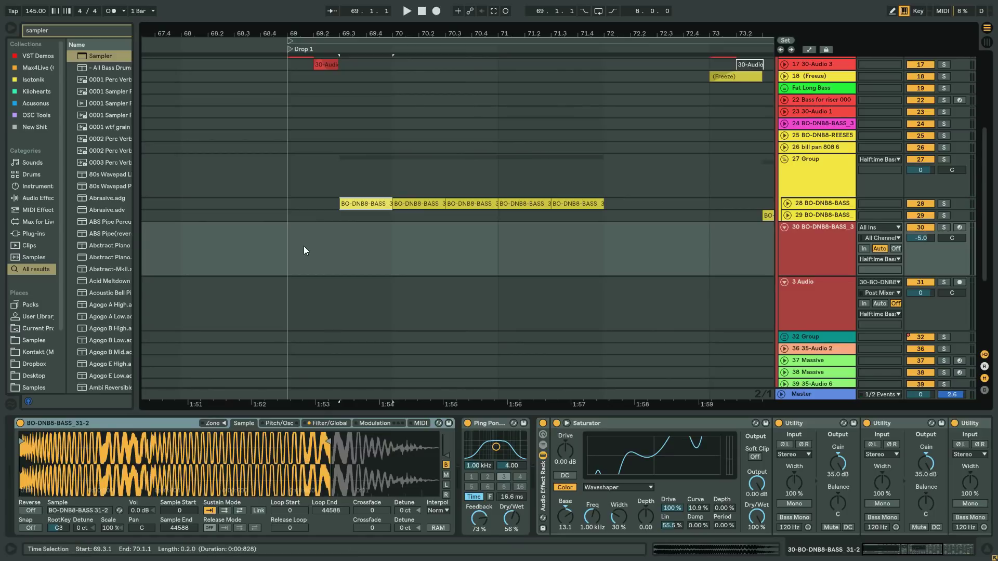
# Play the sampled bass with the computer keyboard in the C4 to D5 range, setting the Ping Pong Delay's filter to 372 Hz and 4.11 width.
pyautogui.click(303, 246)
pyautogui.press('x')
pyautogui.press('a')
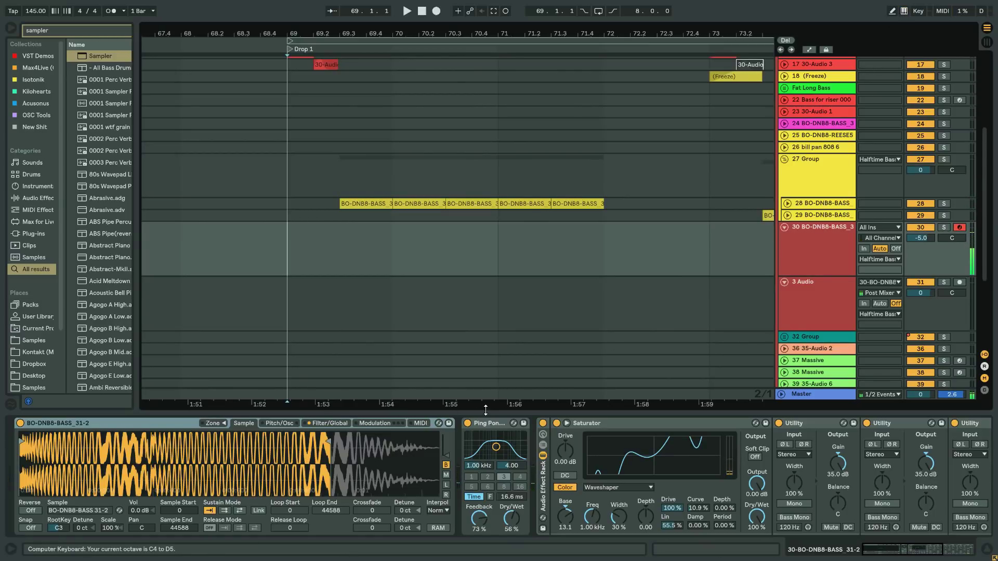
pyautogui.press('a')
pyautogui.press('a')
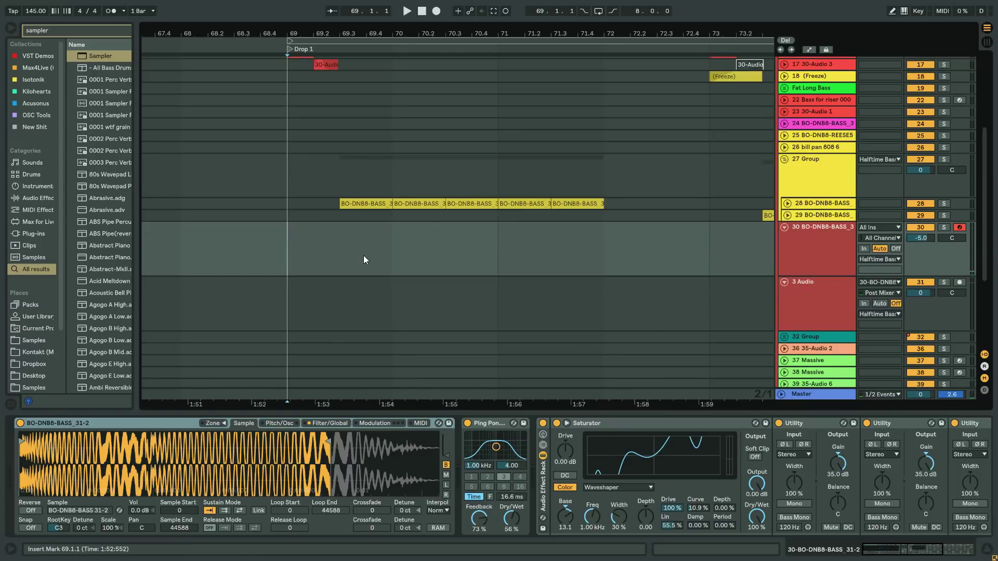
pyautogui.press('a')
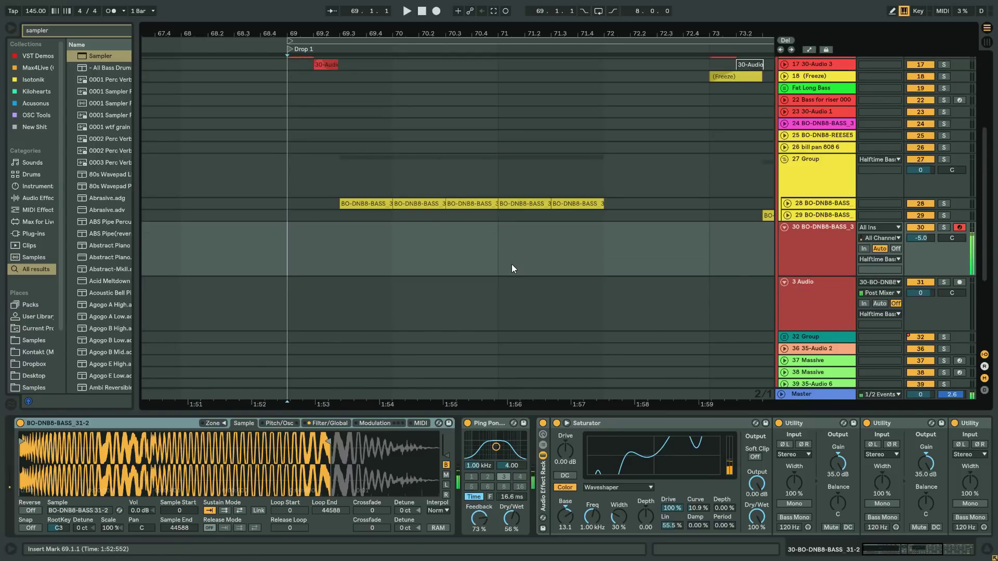
pyautogui.moveTo(497, 447); pyautogui.dragTo(486, 447)
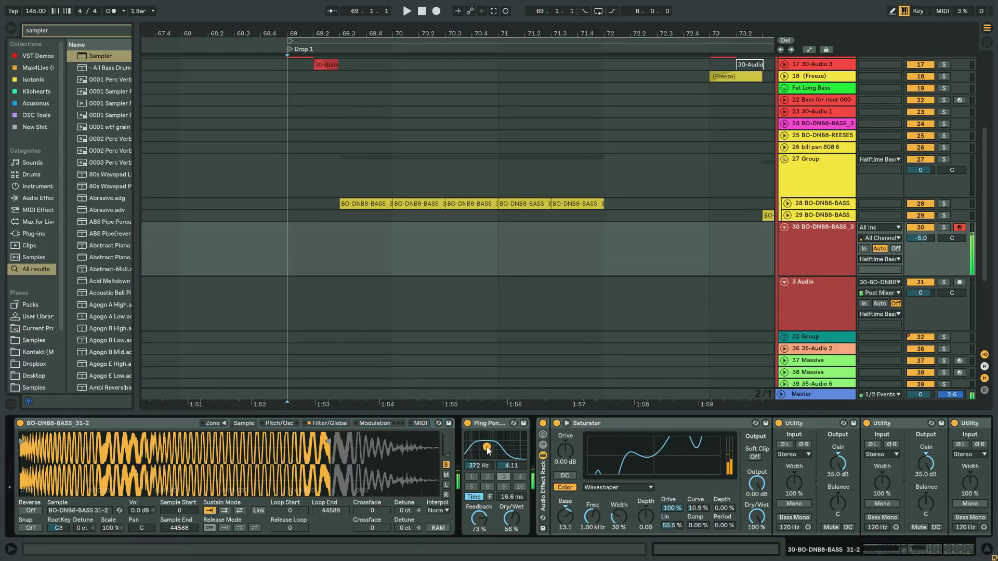
# Set the fixed grid to 1 Bar and record the soloed Sampler bass of track 30 onto the armed 3 Audio track from bar 69.
pyautogui.rightClick(303, 242)
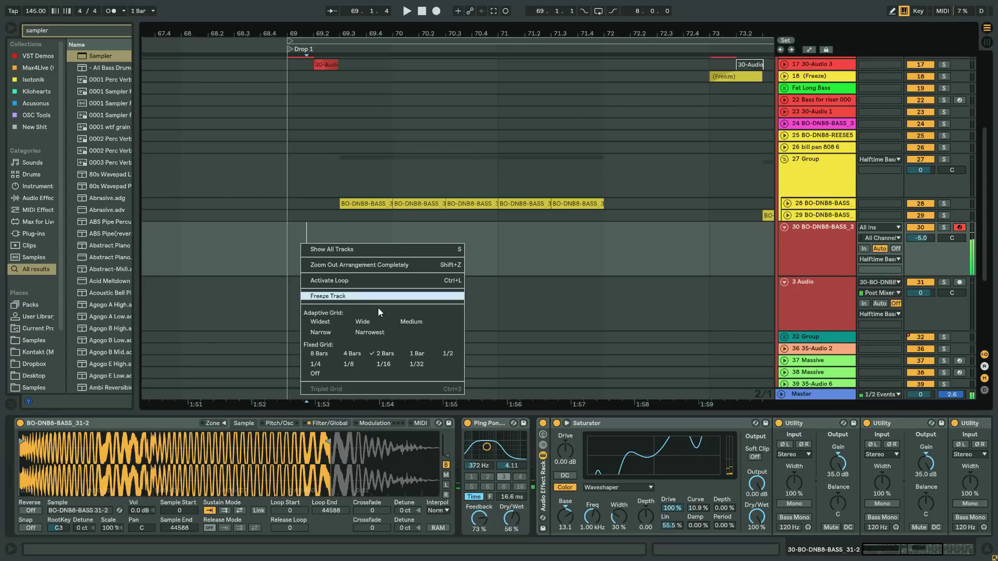
pyautogui.click(414, 357)
pyautogui.click(946, 228)
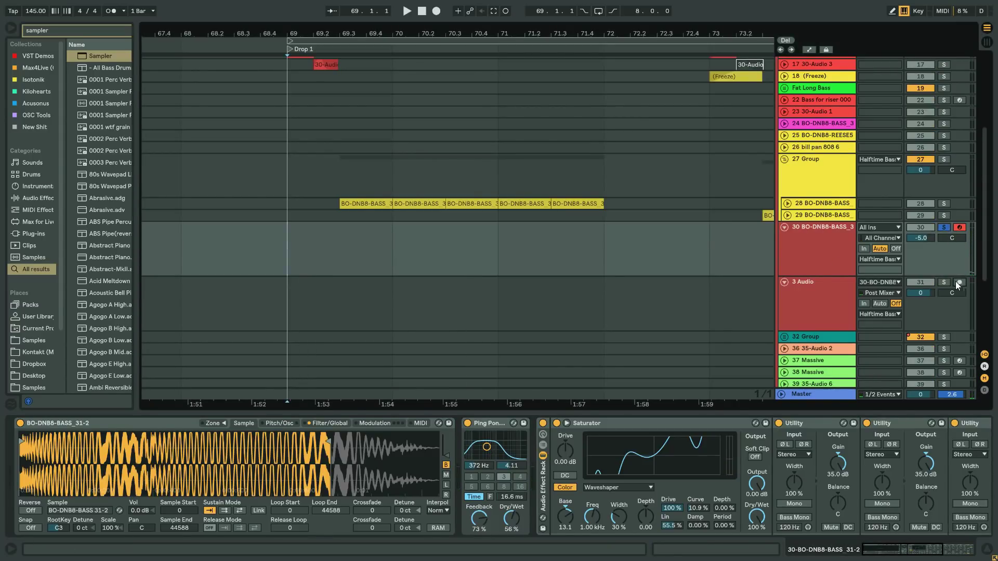
pyautogui.click(960, 282)
pyautogui.click(436, 11)
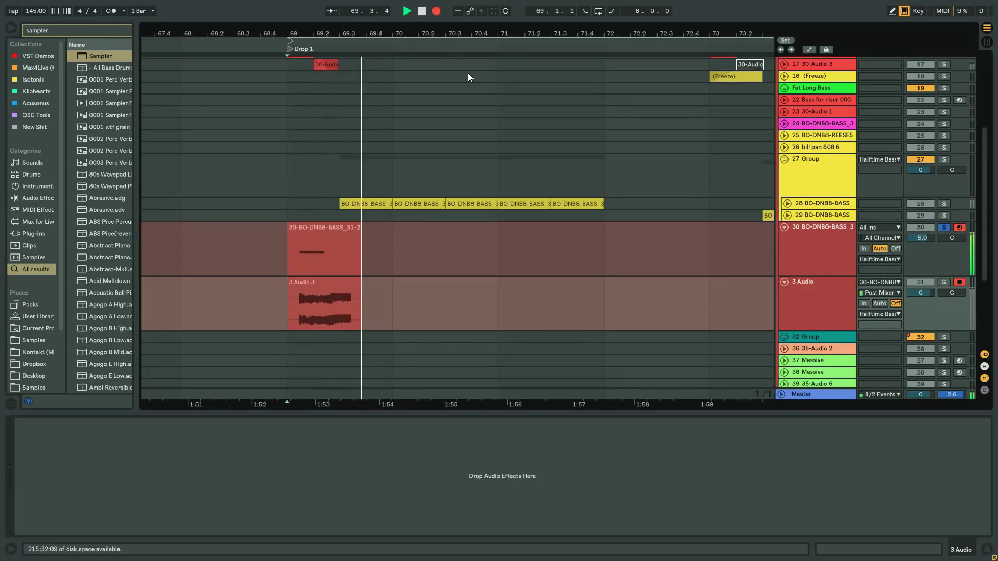
pyautogui.press('space')
# Place the recorded 3 Audio clip at bar 72 using a 1/16 fixed grid, cutting off the silence before its sound.
pyautogui.click(429, 249)
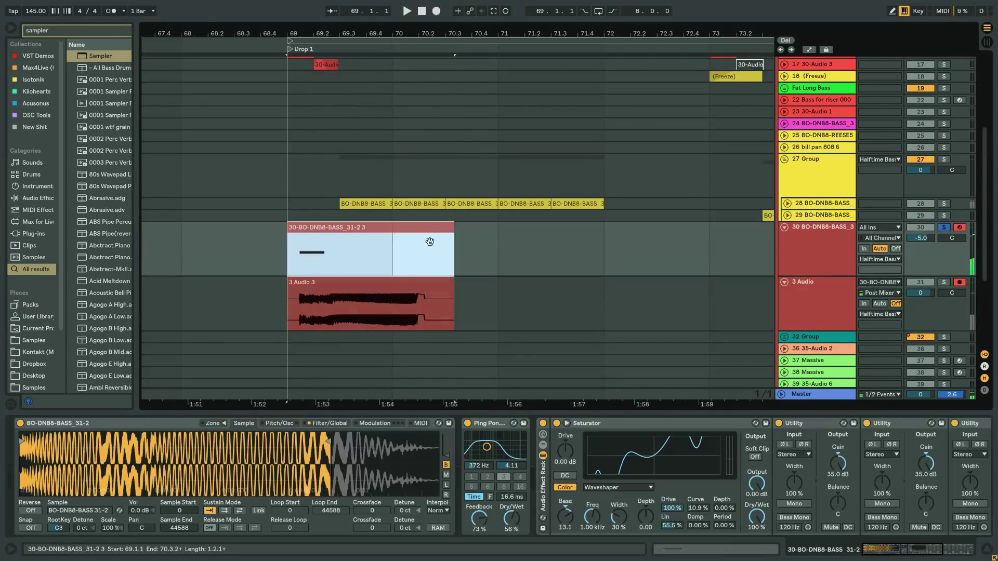
pyautogui.rightClick(485, 255)
pyautogui.click(571, 376)
pyautogui.moveTo(349, 283); pyautogui.dragTo(620, 282)
pyautogui.click(785, 227)
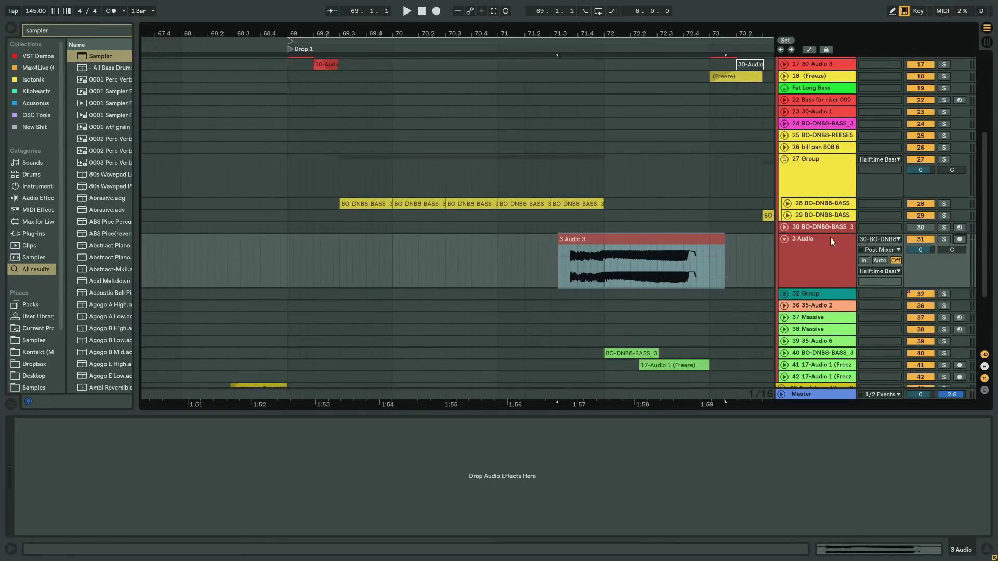
pyautogui.moveTo(626, 239); pyautogui.dragTo(652, 241)
pyautogui.moveTo(594, 251); pyautogui.dragTo(604, 250)
pyautogui.press('Delete')
# Adjust the clip's warp timing and trim its end to bar 73 so that it lasts one bar.
pyautogui.doubleClick(626, 244)
pyautogui.doubleClick(985, 448)
pyautogui.moveTo(985, 448); pyautogui.dragTo(862, 448)
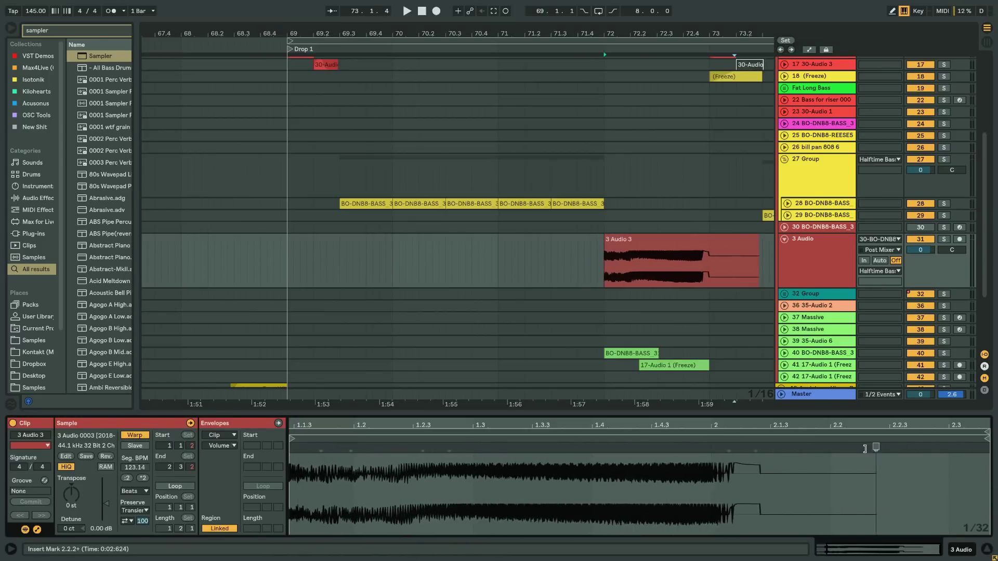
pyautogui.moveTo(758, 253); pyautogui.dragTo(708, 251)
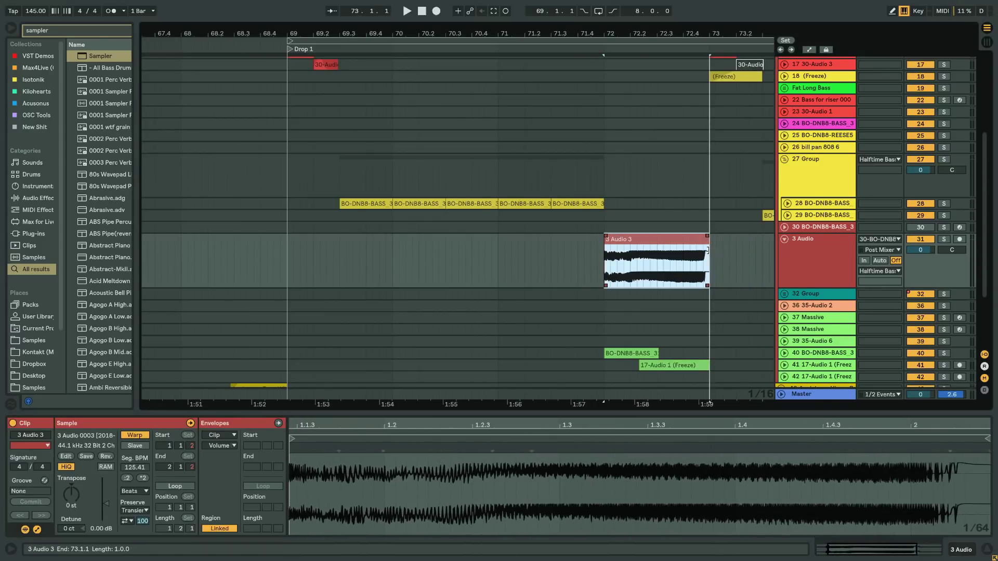
# Deactivate the existing clips on tracks 40 and 41 between bars 72 and 73.
pyautogui.scroll(-3, 708, 281)
pyautogui.moveTo(710, 315); pyautogui.dragTo(607, 332)
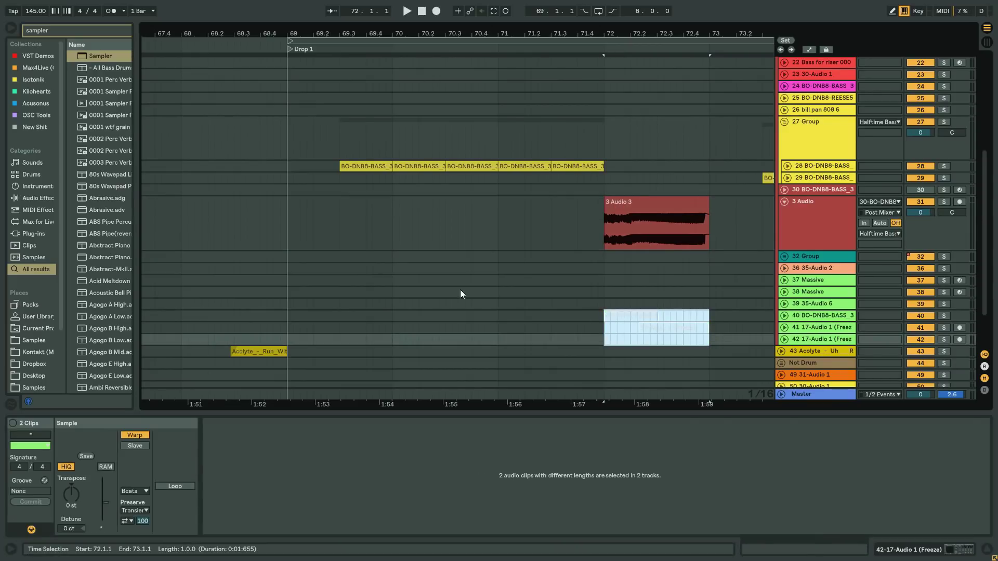
pyautogui.click(499, 226)
# Raise the 3 Audio clip's gain to 6.00 dB, transpose it by 3 st and turn its warping off.
pyautogui.click(653, 204)
pyautogui.press('space')
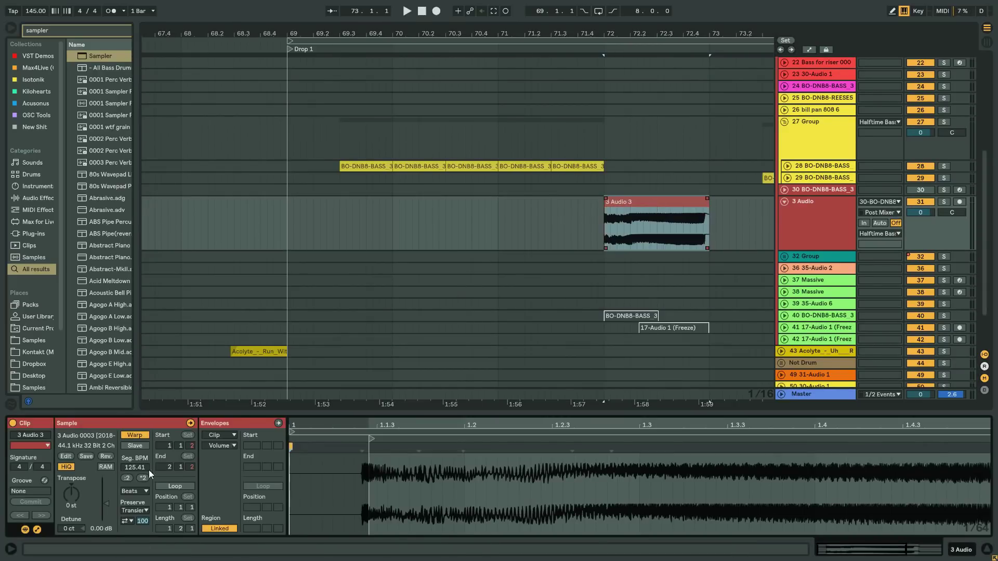
pyautogui.moveTo(105, 506); pyautogui.dragTo(64, 494)
pyautogui.click(134, 433)
pyautogui.press('space')
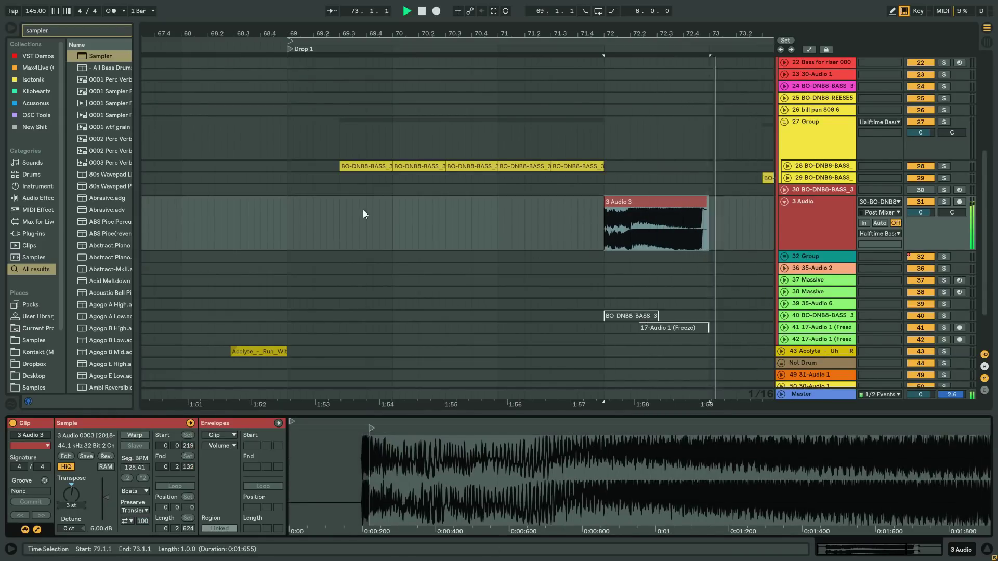
# Play Drop 1 from bar 69 through bar 73 to hear the recorded bass after the track 28 clips.
pyautogui.click(288, 212)
pyautogui.click(644, 209)
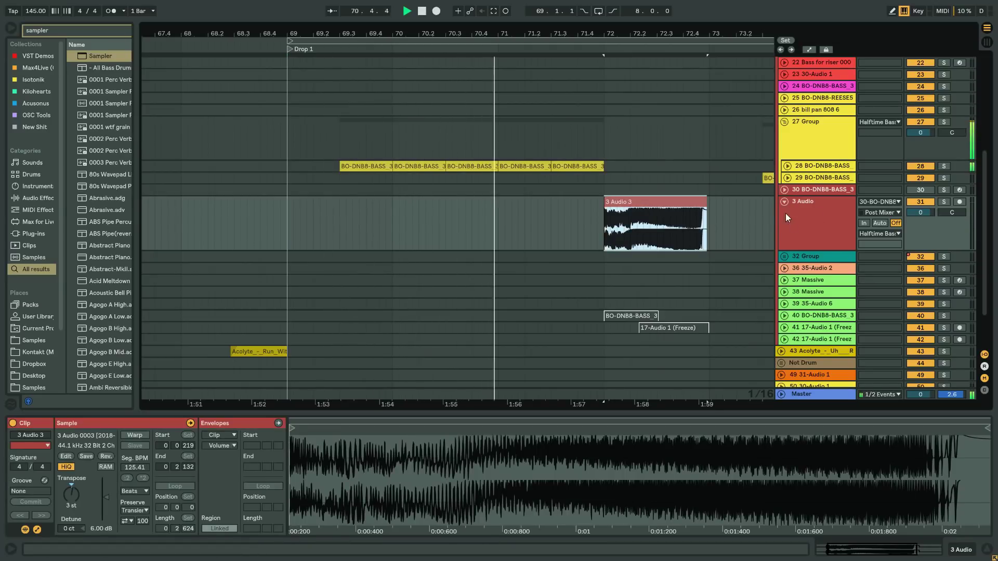
pyautogui.click(720, 225)
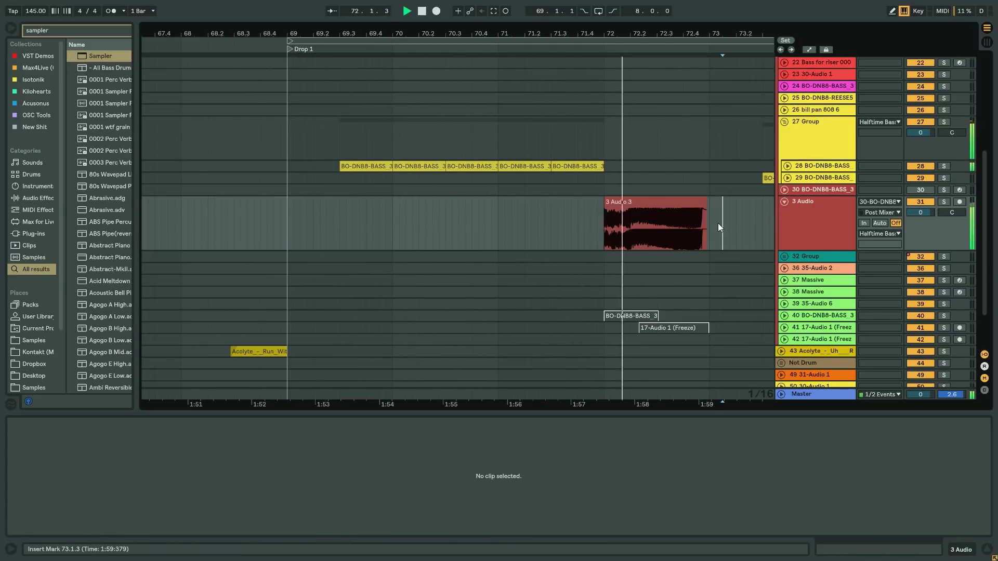
pyautogui.click(696, 224)
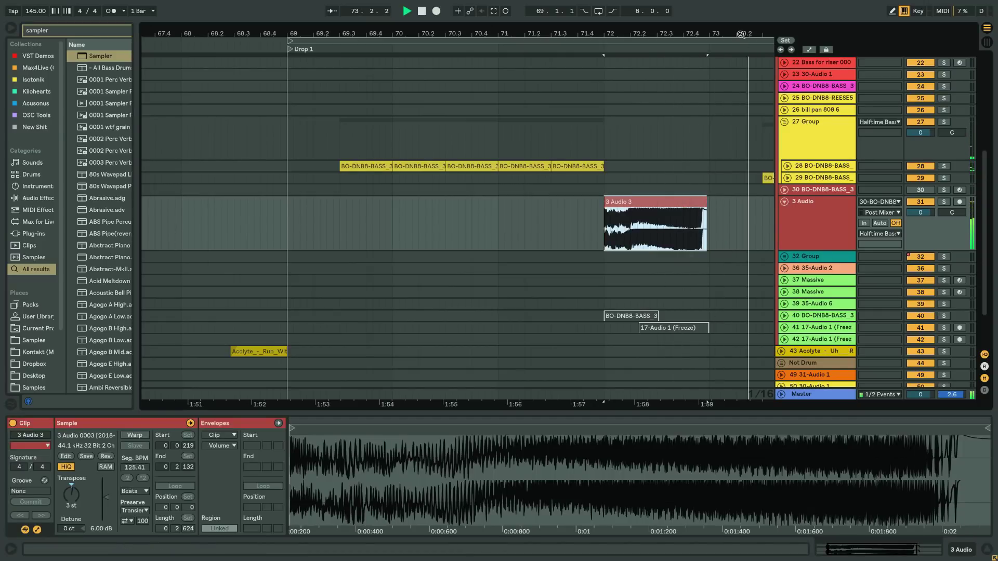
pyautogui.moveTo(741, 34); pyautogui.dragTo(473, 31)
pyautogui.press('space')
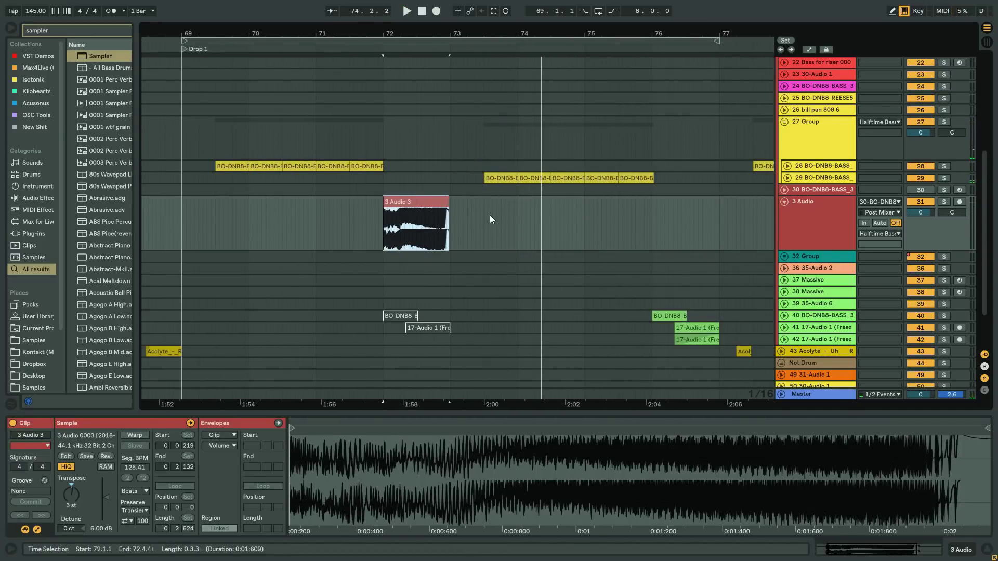